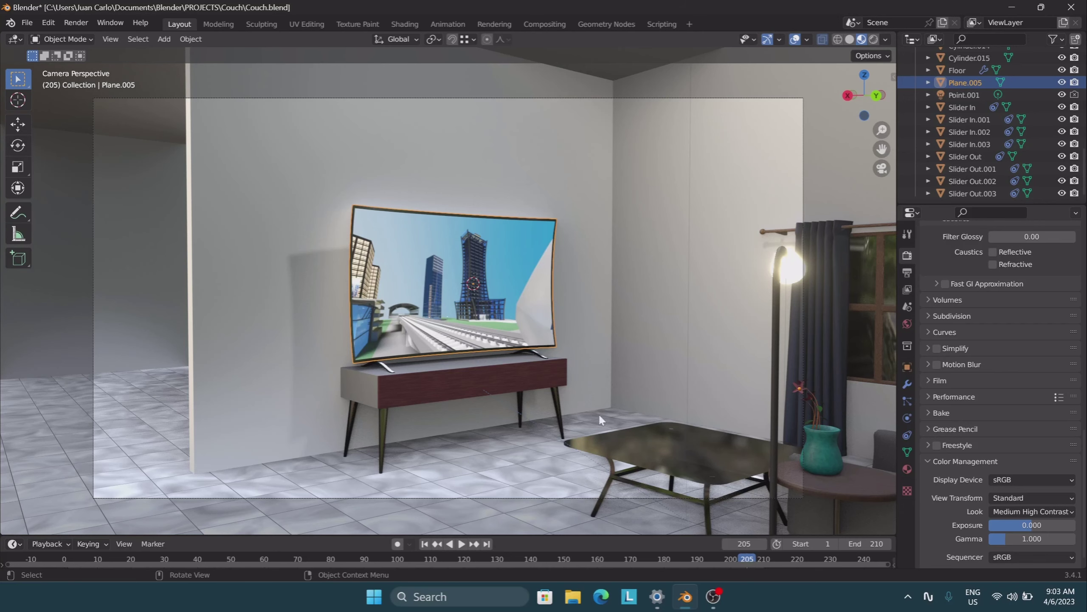
- Add a cube on the floor beside the TV stand, shrink it, and apply its scale
shift+right_click(599, 418)
click(164, 38)
click(355, 66)
key(s)
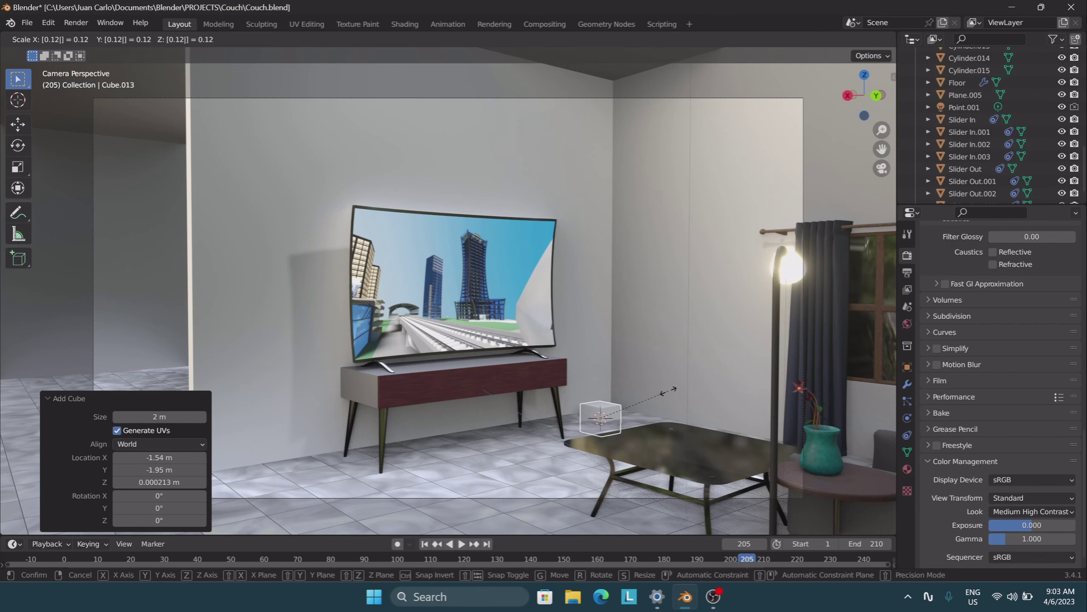
click(668, 390)
key(ctrl+a)
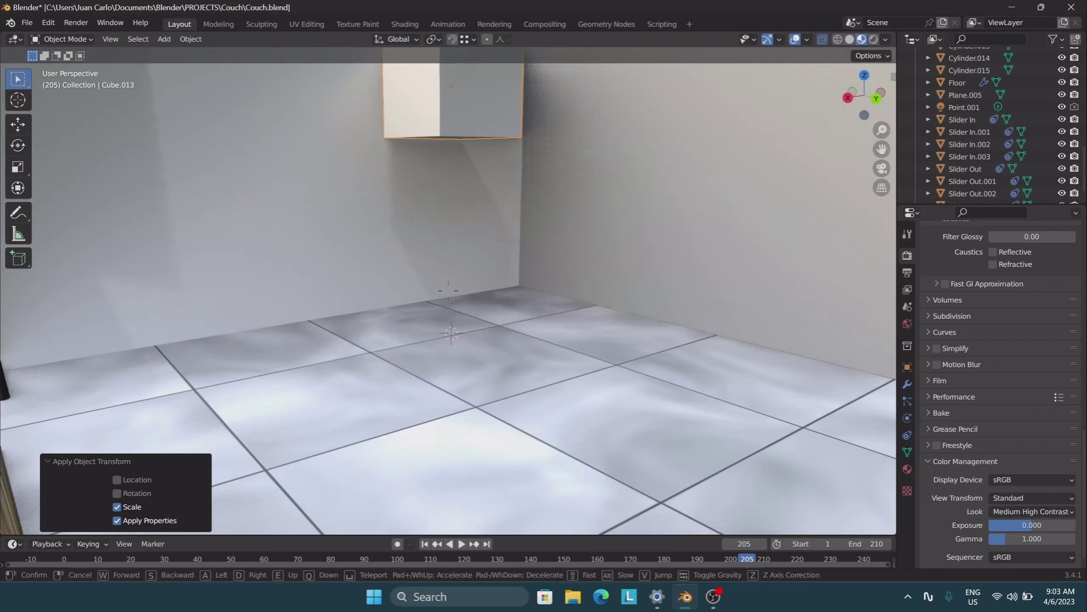
- Scale the block to 0.85 height on Z and set it down on the floor
click(497, 288)
text(sz)
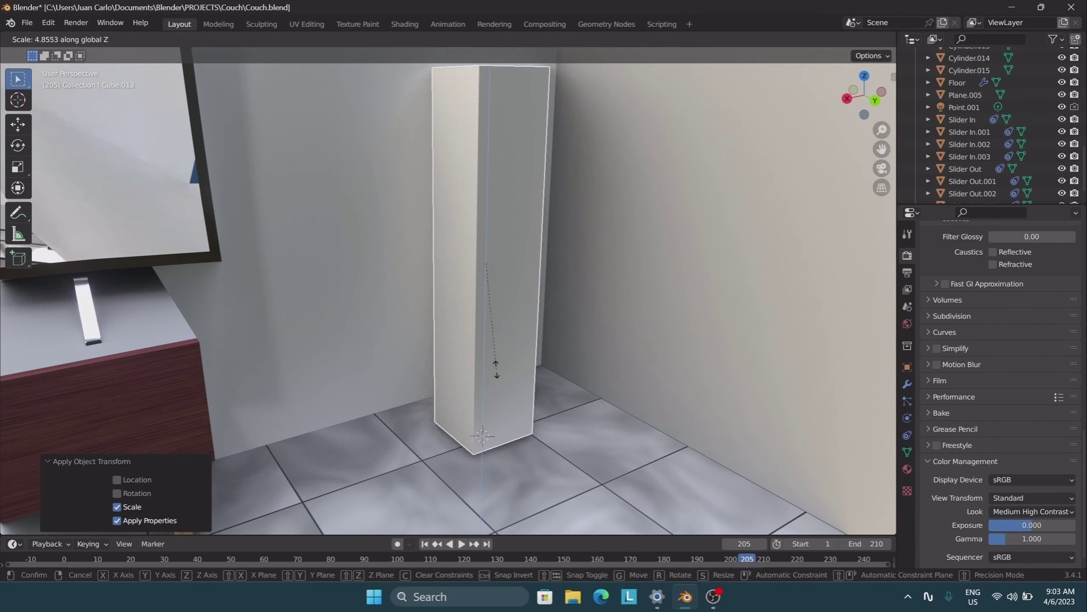
text(.85)
key(Return)
key(g)
key(z)
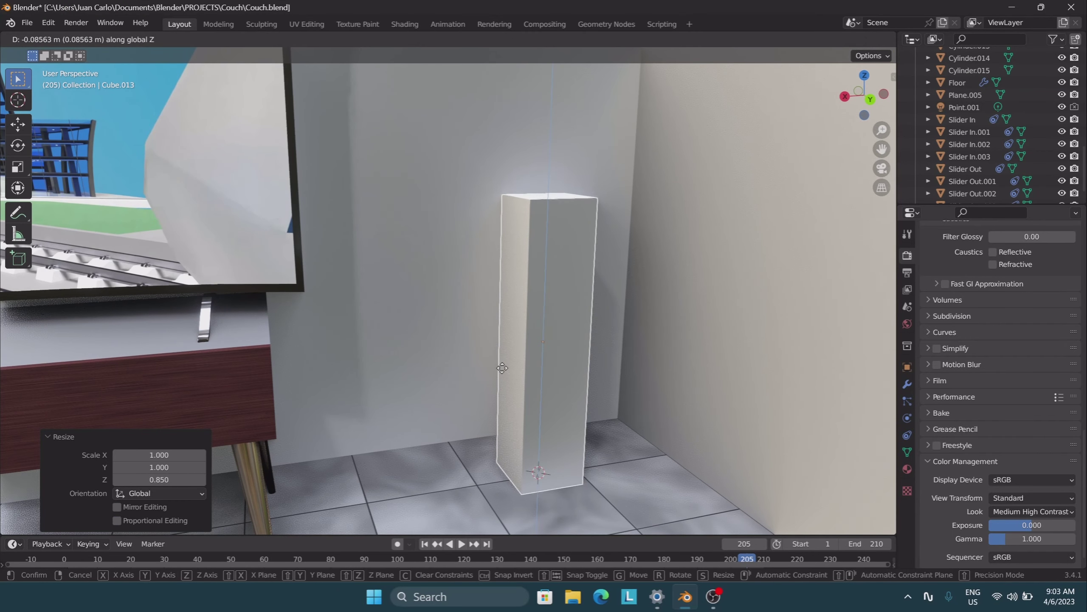
click(614, 412)
- Add a horizontal edge loop near the top of the pillar
key(Tab)
scroll(555, 311, up, 3)
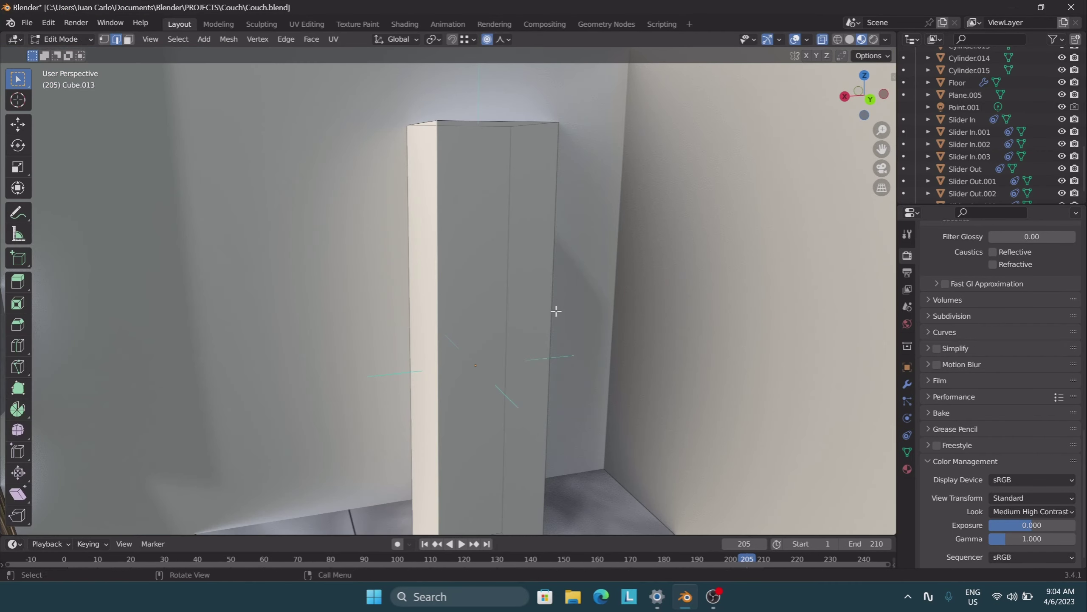
key(ctrl+r)
click(556, 311)
key(shift+v)
click(496, 196)
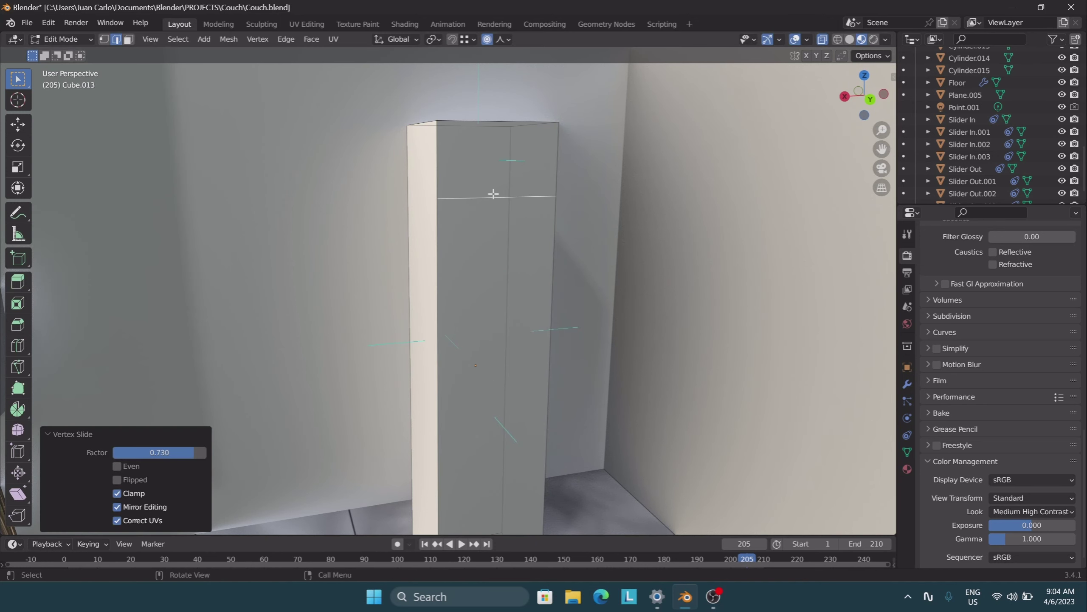
key(ctrl+z)
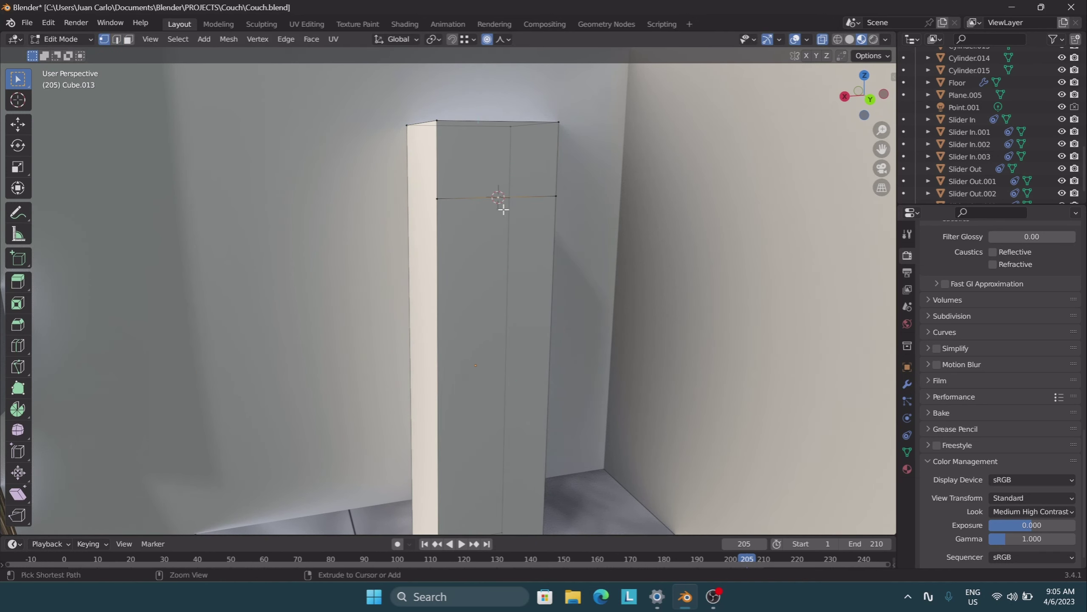
- Add a cylinder scaled to 0.1, rotated 90° on X to face forward, and smooth-shaded
key(Tab)
click(204, 39)
click(311, 112)
text(s.1)
key(Return)
text(s)
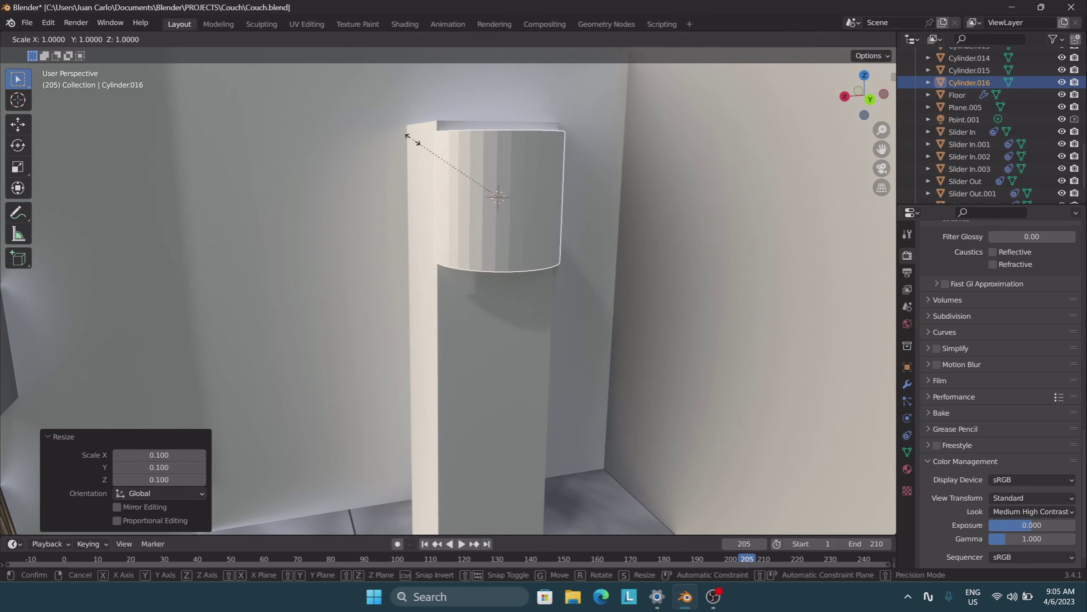
text(rx90)
key(Return)
click(190, 39)
click(202, 322)
- Resize the upper cylinder to 0.868 scale
key(shift+grave)
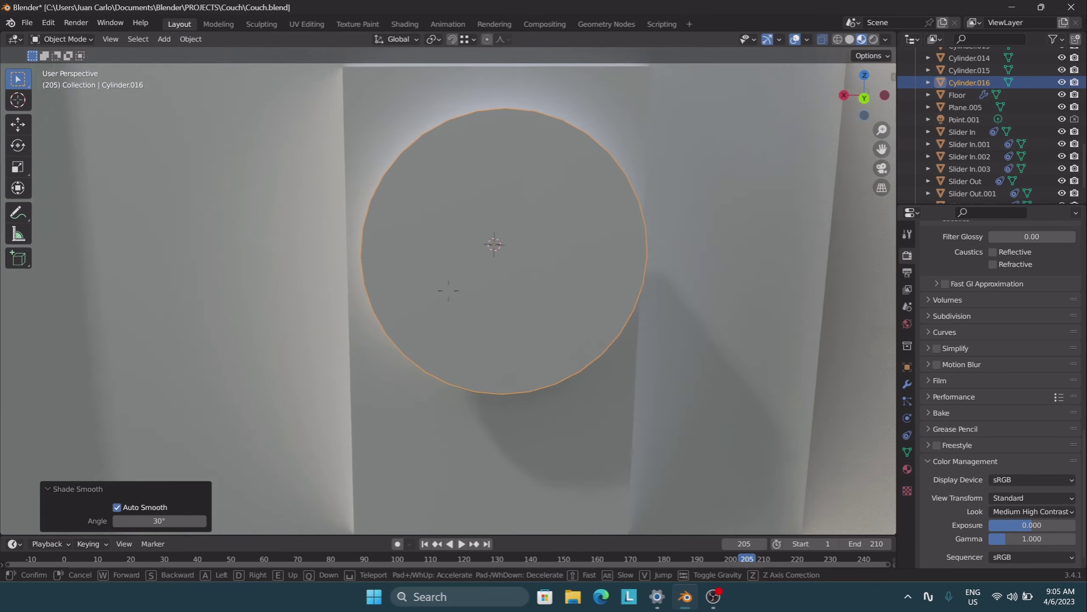
click(448, 290)
key(s)
click(651, 316)
key(shift+grave)
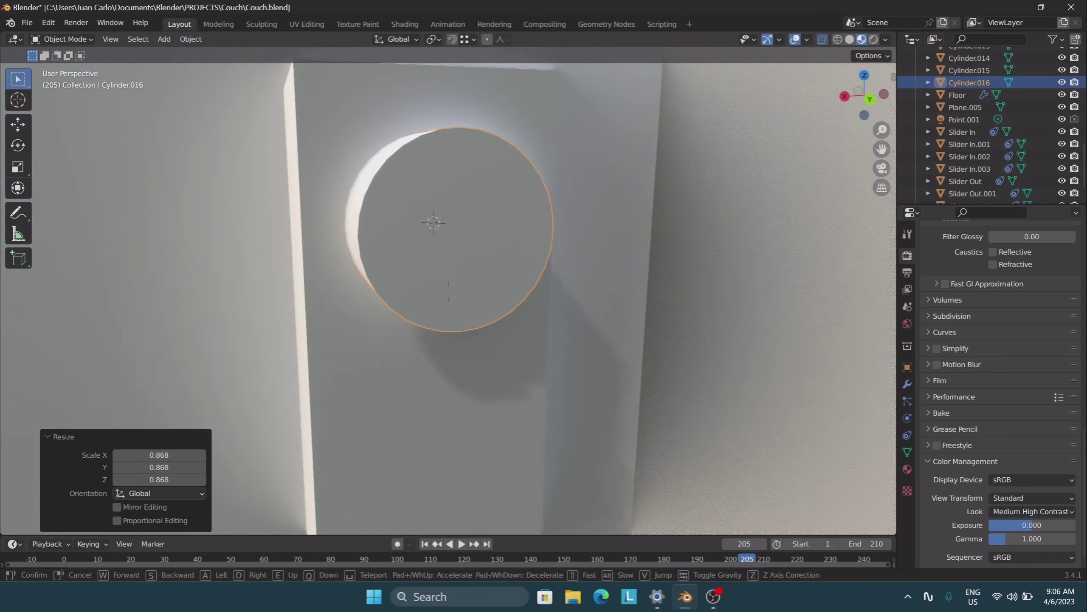
key(Escape)
- Duplicate the cylinder and place a smaller copy near the pillar's base
right_click(466, 158)
click(467, 253)
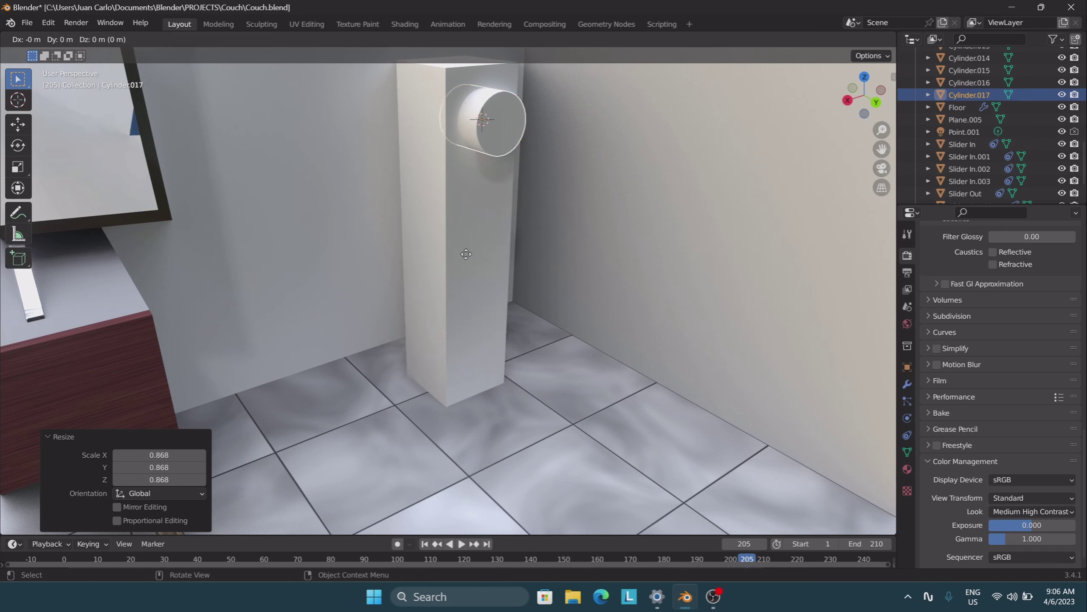
click(483, 490)
key(ctrl+z)
key(ctrl+z)
click(455, 238)
- Give the pillar a Boolean modifier targeting the upper cylinder
click(907, 383)
click(1000, 254)
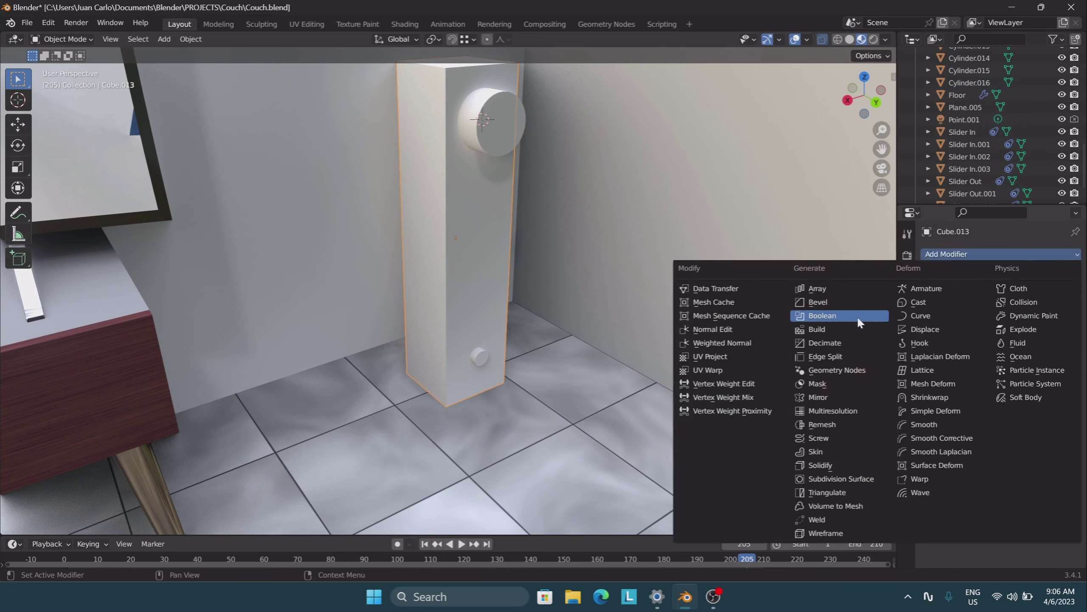
click(858, 316)
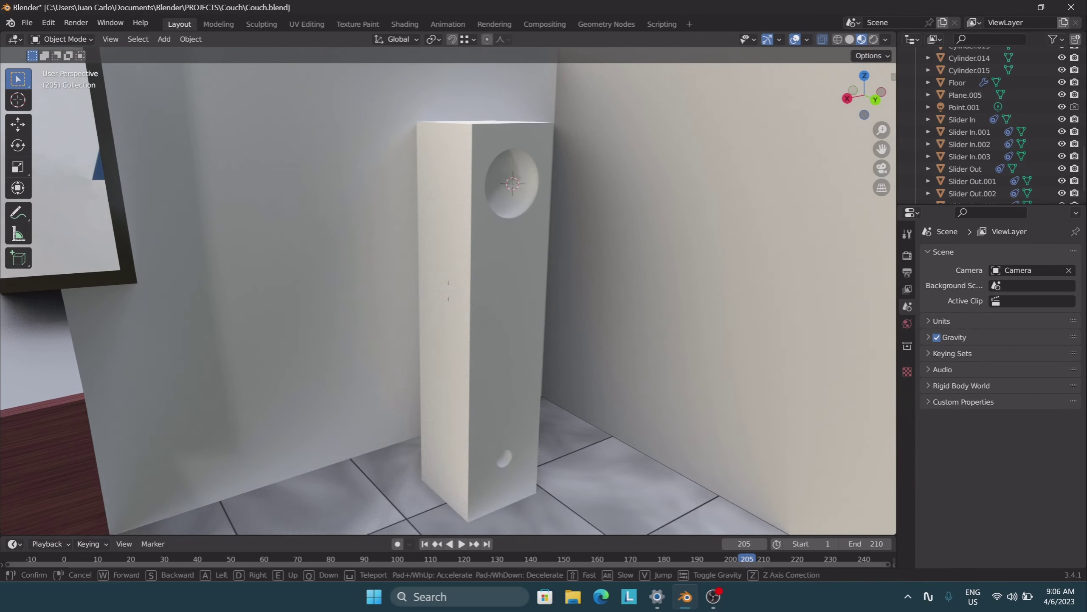
click(498, 220)
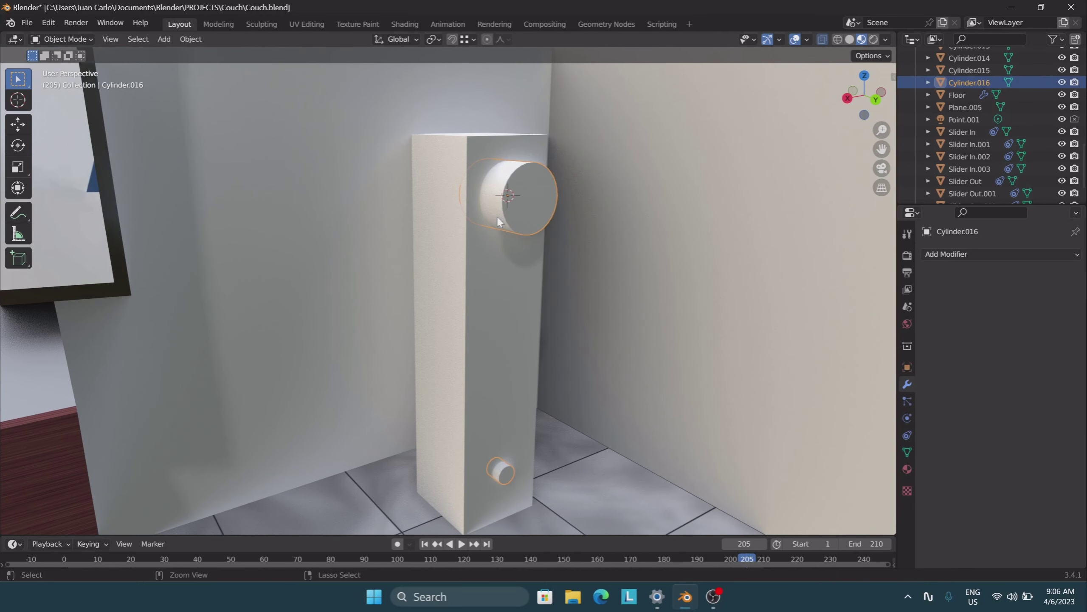
key(shift+s)
- Snap the 3D cursor to the upper cylinder and orbit the view around it
click(517, 304)
key(KP_Decimal)
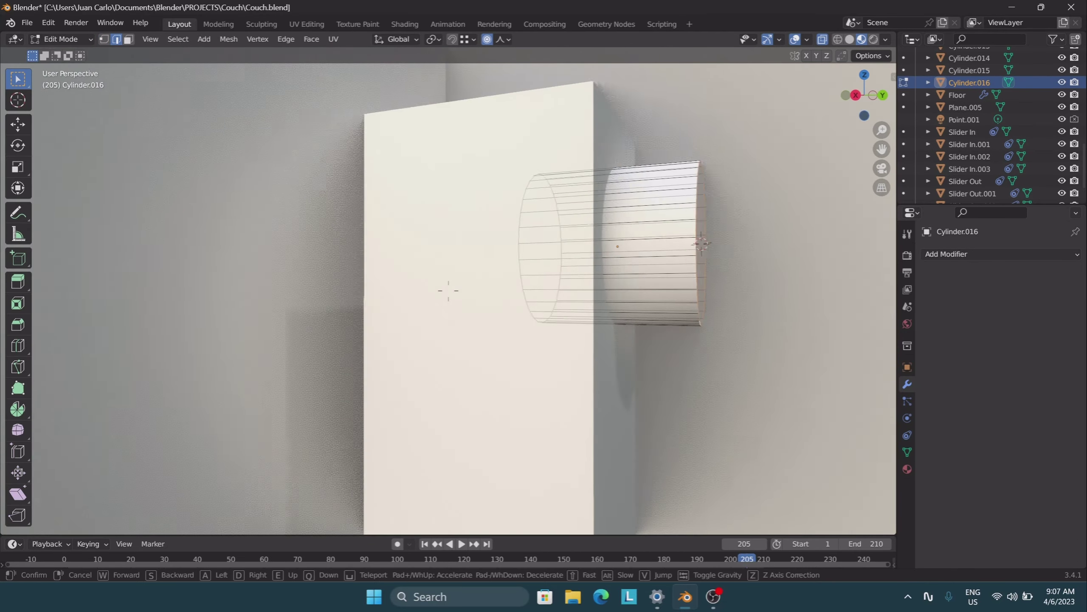
middle_drag(518, 304, 581, 218)
key(Tab)
click(164, 39)
scroll(610, 274, down, 8)
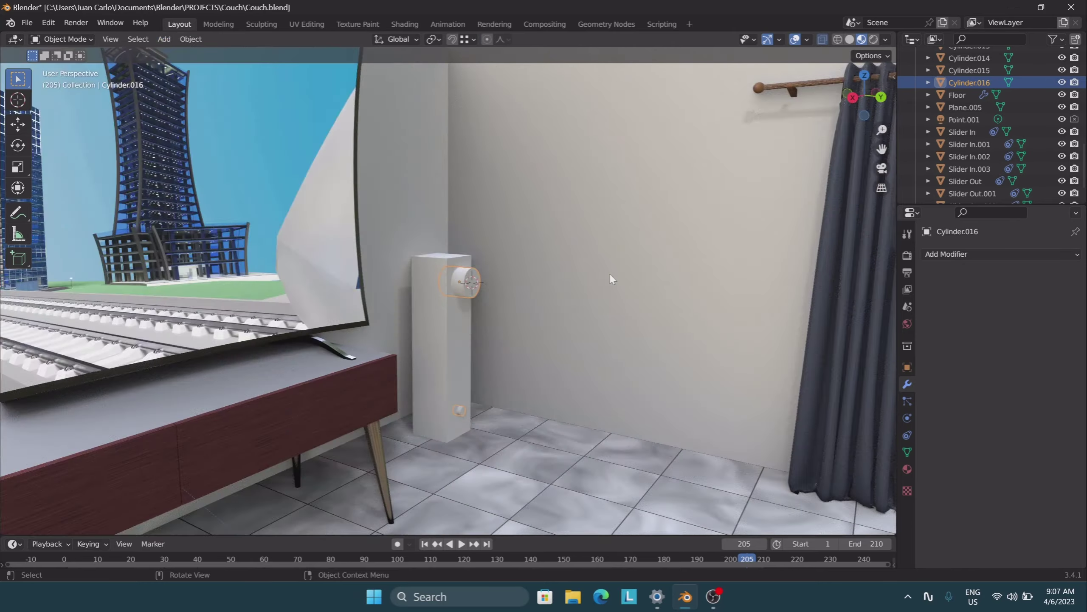
click(191, 39)
- Add a helper circle at 0.1 scale, turned upright to face forward
click(325, 76)
key(s)
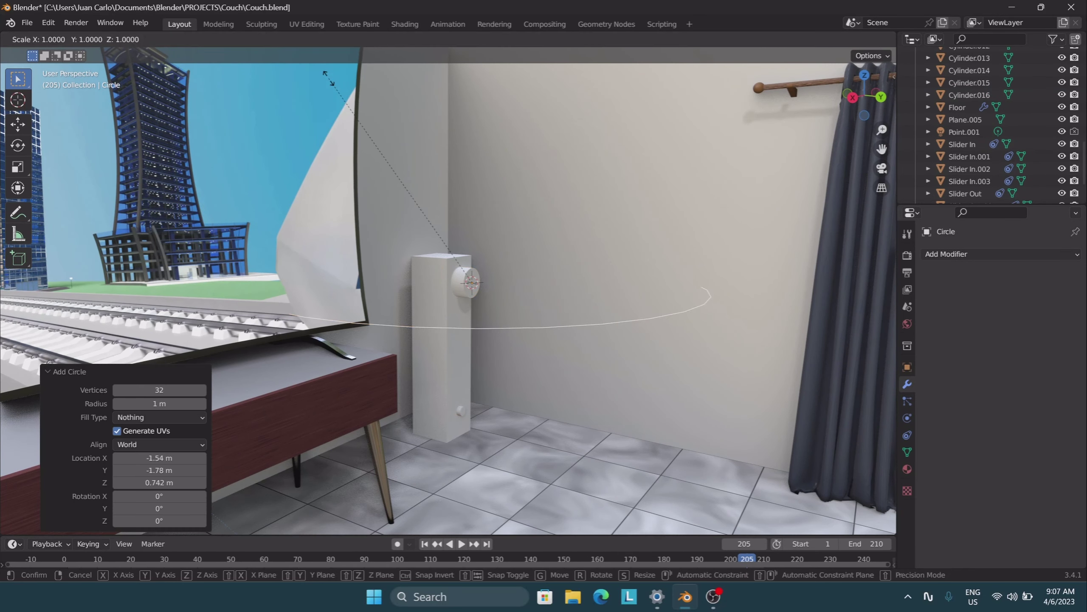
key(Return)
key(r)
key(Escape)
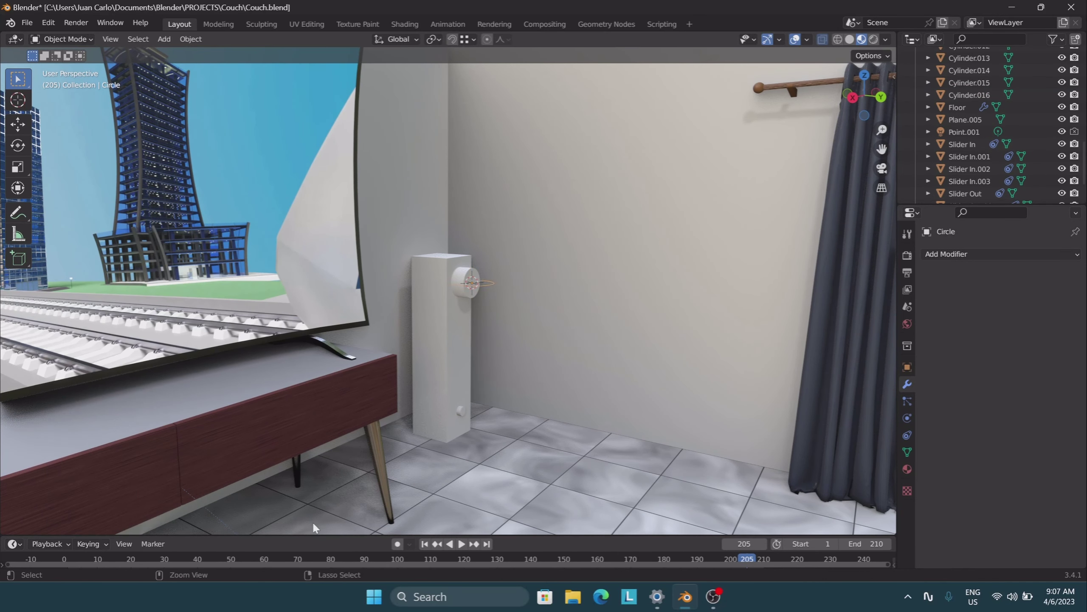
text(90)
key(Return)
key(KP_Decimal)
scroll(357, 445, up, 2)
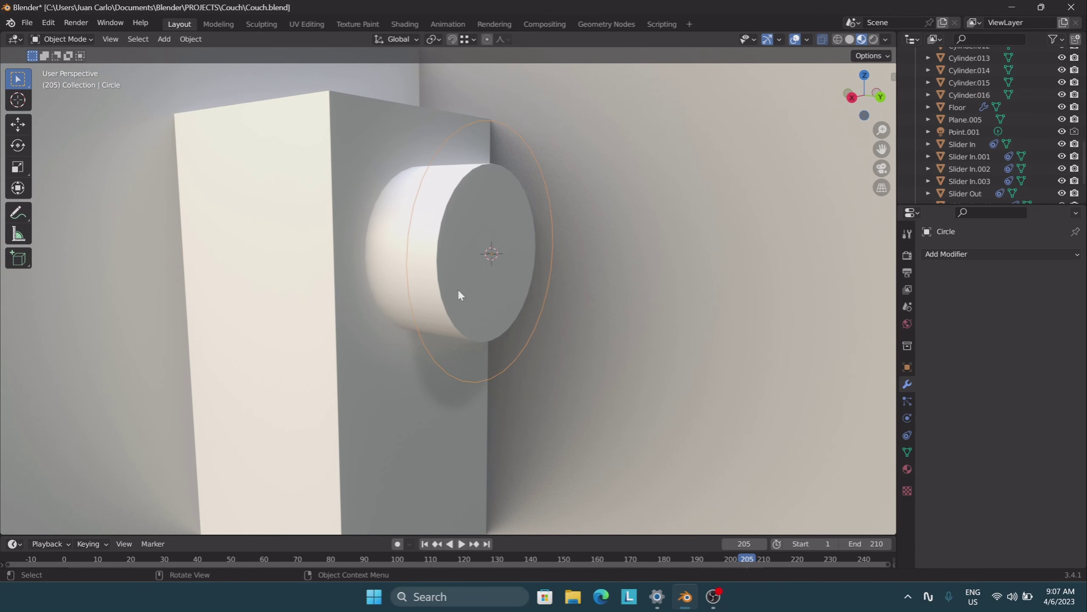
- Push the upper cylinder's front face back along Y into the pillar
key(Tab)
key(g)
key(y)
key(Return)
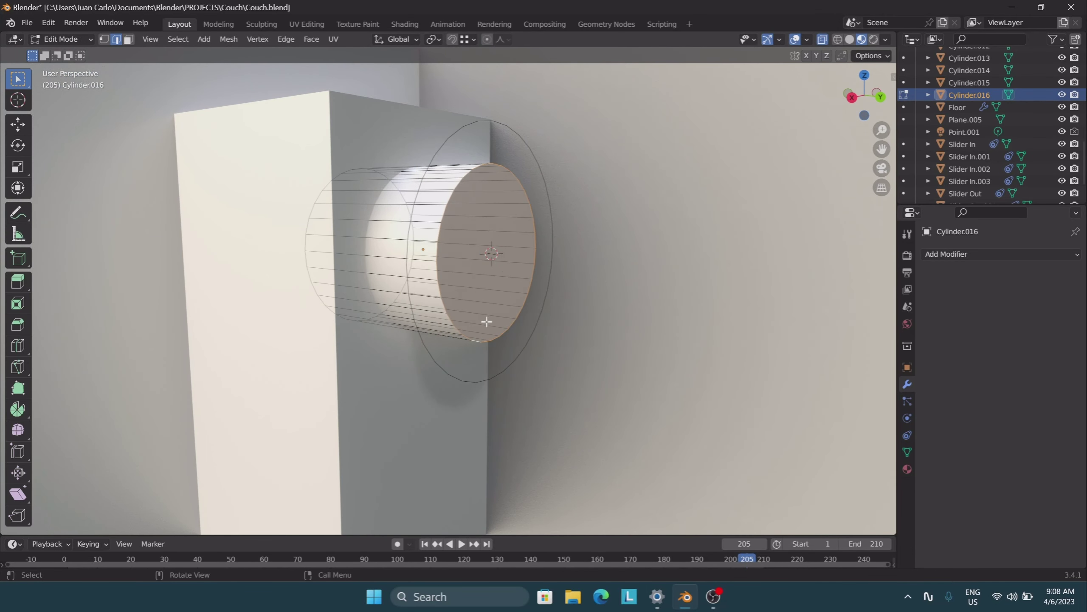
key(shift+grave)
key(w)
- Delete the helper circle and begin insetting the cylinder's front face
click(472, 254)
key(Tab)
key(Delete)
key(Tab)
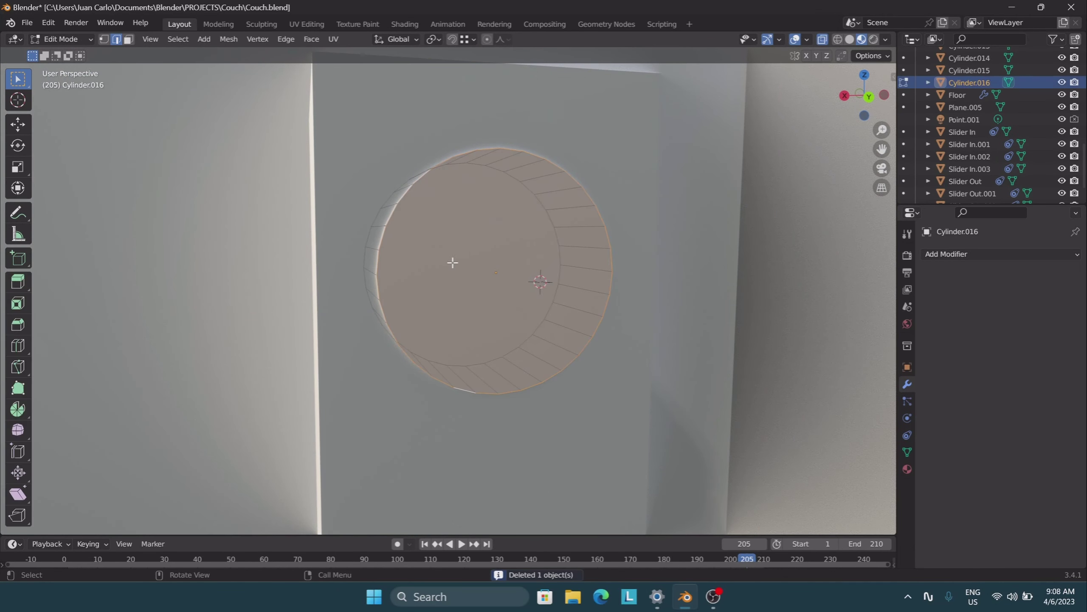
- Inset the front cap, merge its inner face at the centre, and subdivide the disc
click(818, 320)
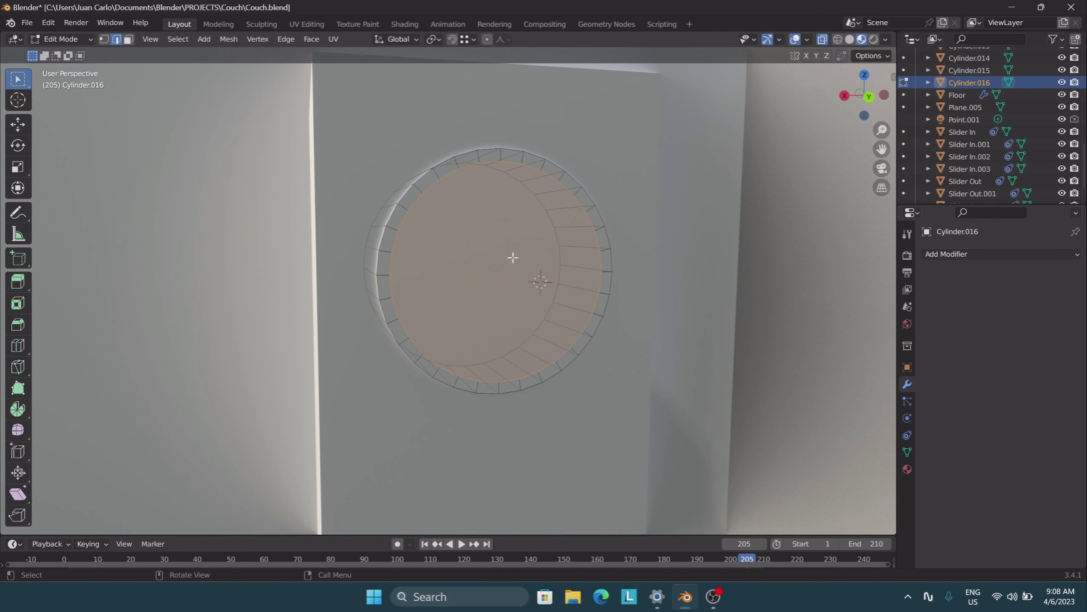
key(m)
click(728, 373)
key(2)
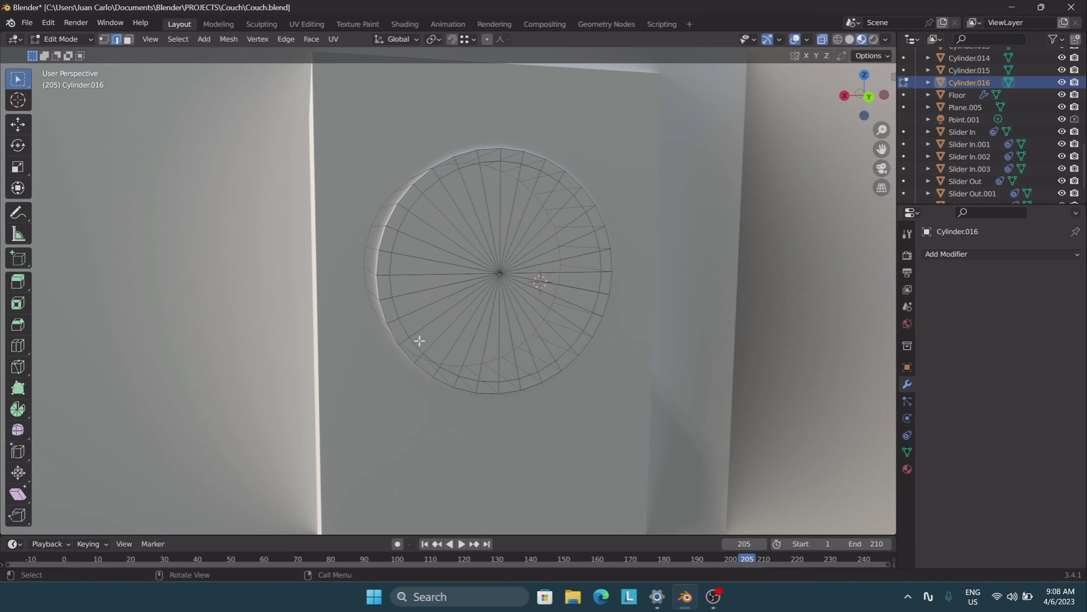
right_click(518, 306)
click(517, 305)
- Add another ring around the disc and subdivide it again
key(ctrl+s)
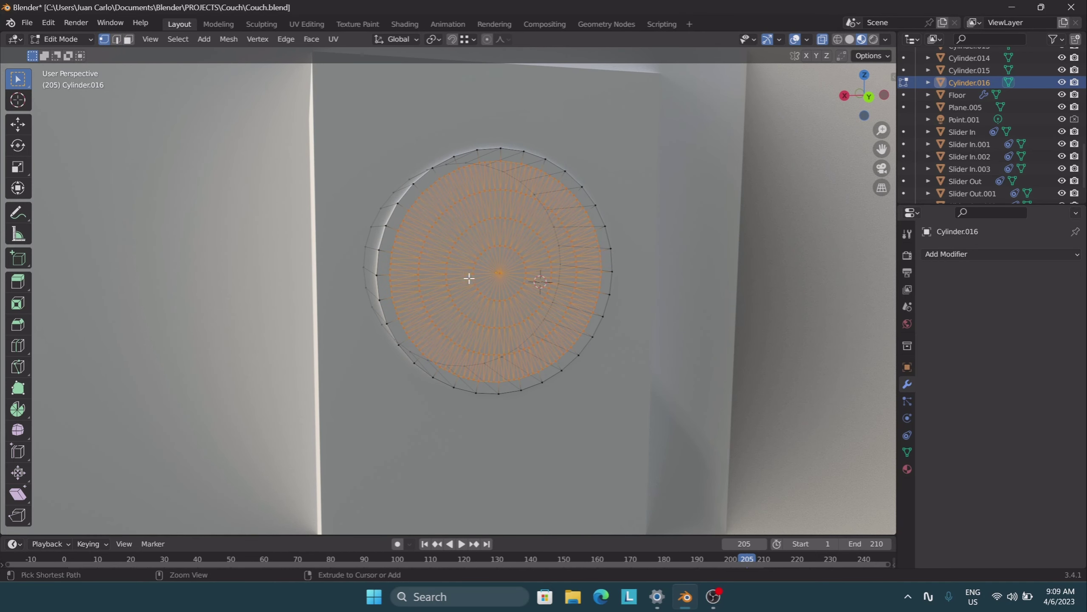
click(527, 282)
key(a)
right_click(514, 287)
click(517, 290)
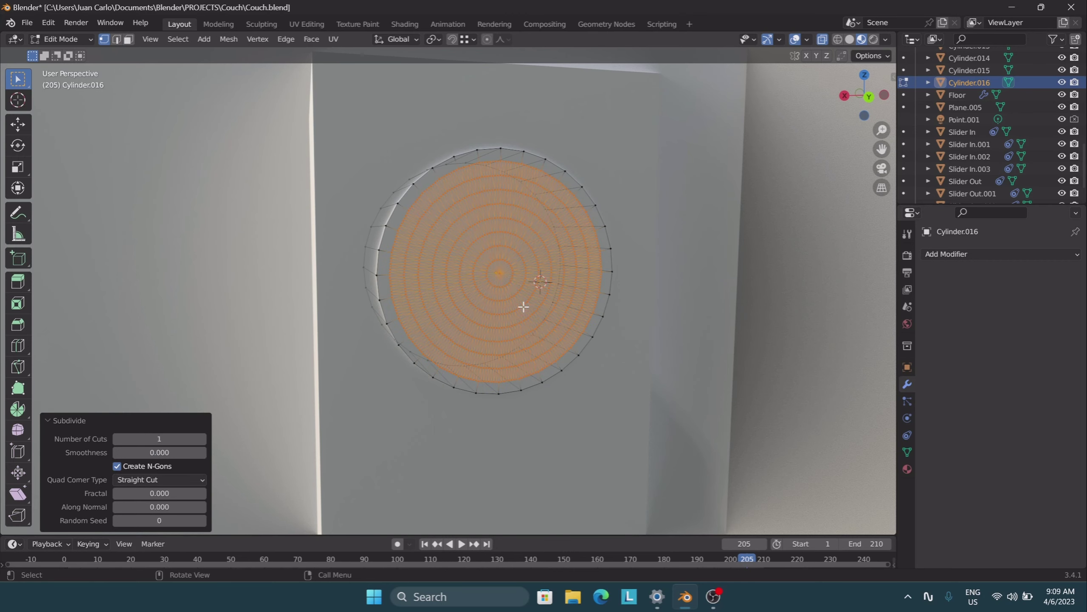
click(553, 98)
- With proportional editing on, push the disc's centre back along Y into a cone
click(487, 39)
click(502, 39)
middle_drag(547, 197, 559, 243)
scroll(558, 243, down, 3)
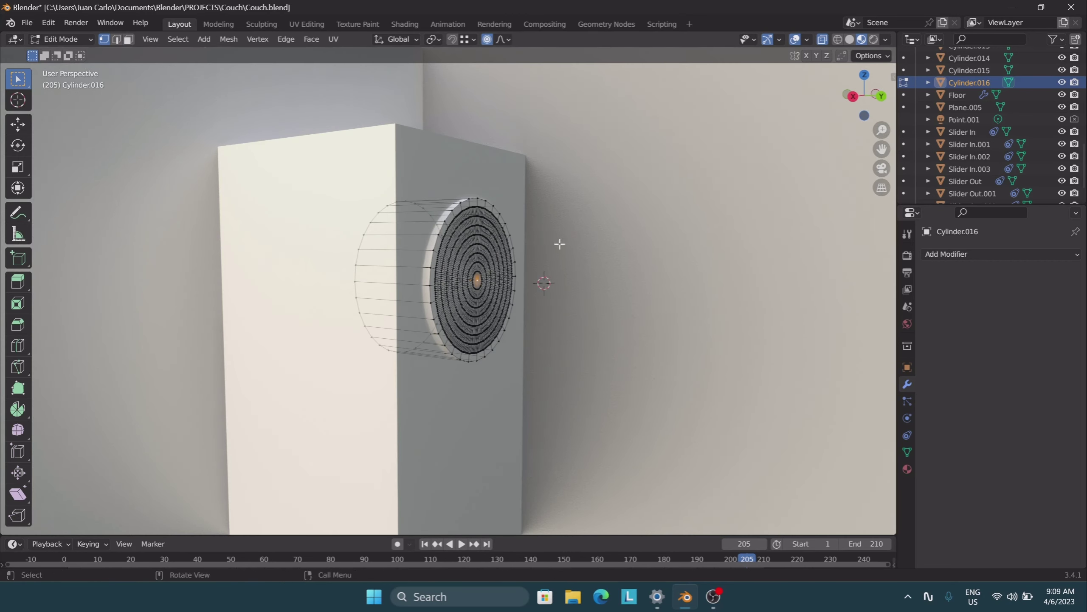
key(g)
key(y)
scroll(546, 265, up, 3)
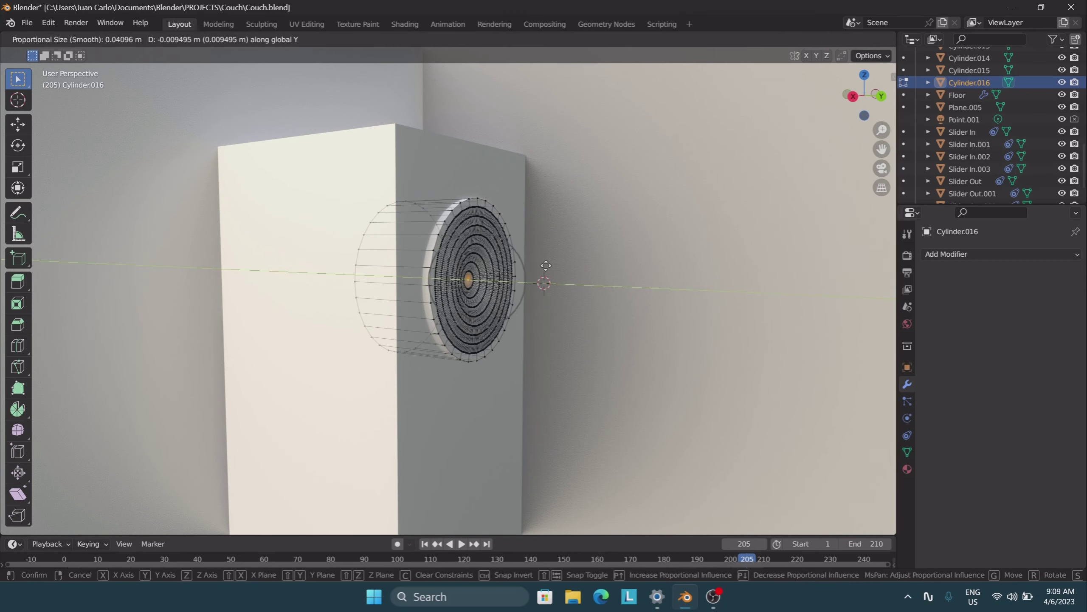
click(511, 274)
middle_drag(651, 253, 585, 258)
scroll(584, 258, down, 2)
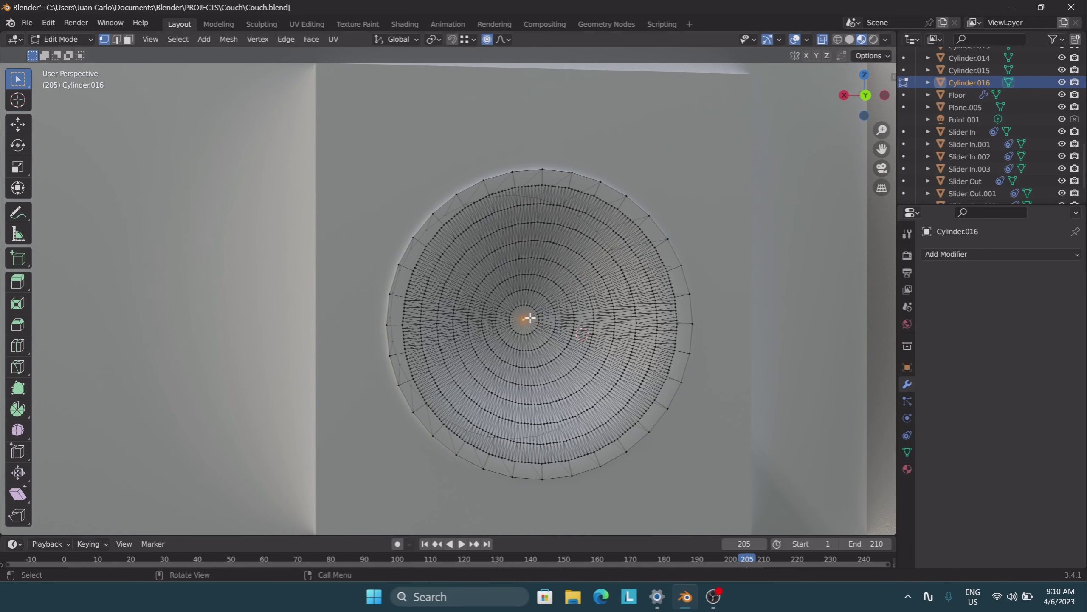
key(Tab)
click(164, 39)
- Add a UV sphere scaled to 0.2, rotated 90° on X, and smooth-shaded
click(291, 95)
text(s)
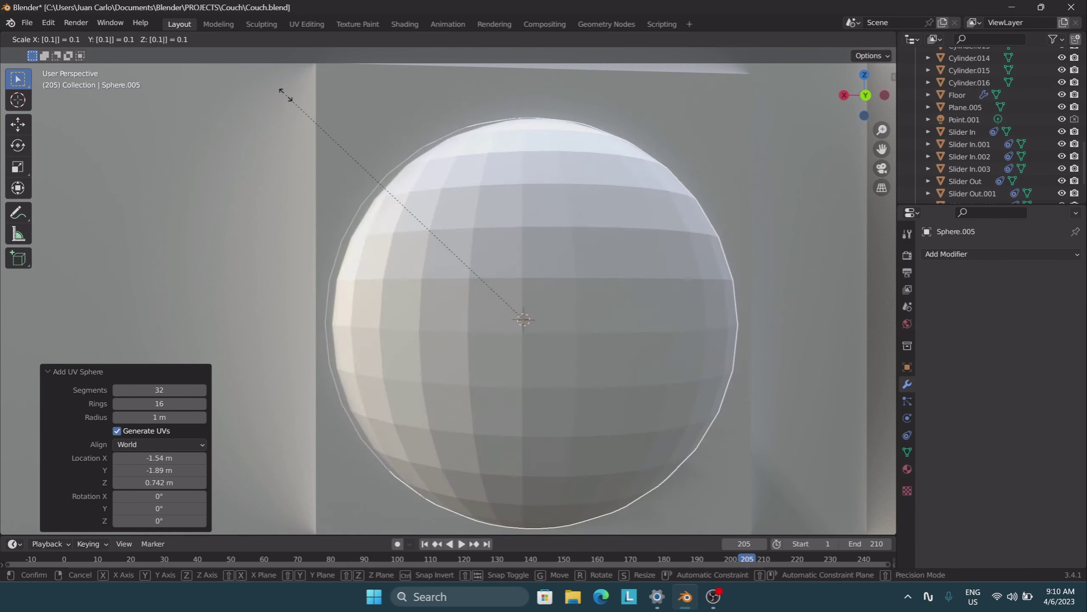
text(.2)
key(Return)
key(r)
key(x)
key(9)
key(0)
key(Return)
click(191, 39)
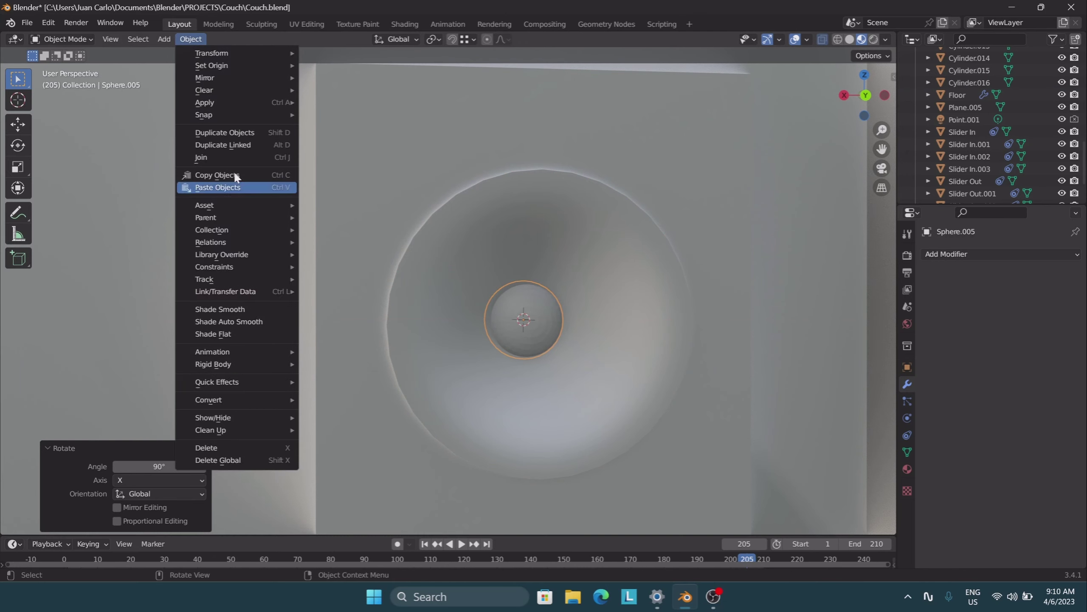
click(201, 292)
- Separate the cone's outer edge loop into its own rim ring and move it along Y
key(shift+grave)
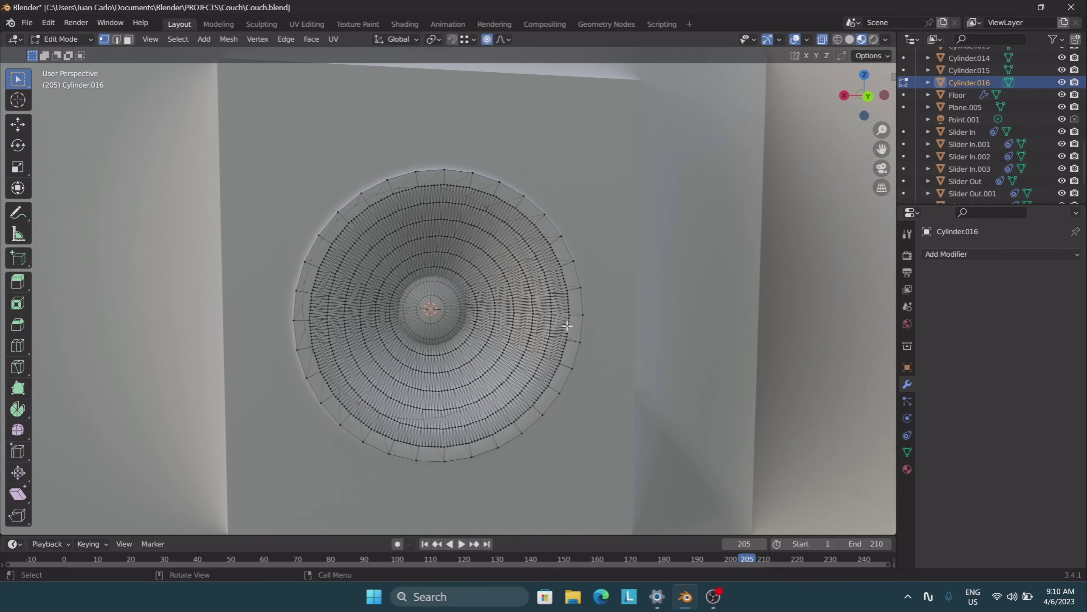
right_click(504, 444)
click(569, 514)
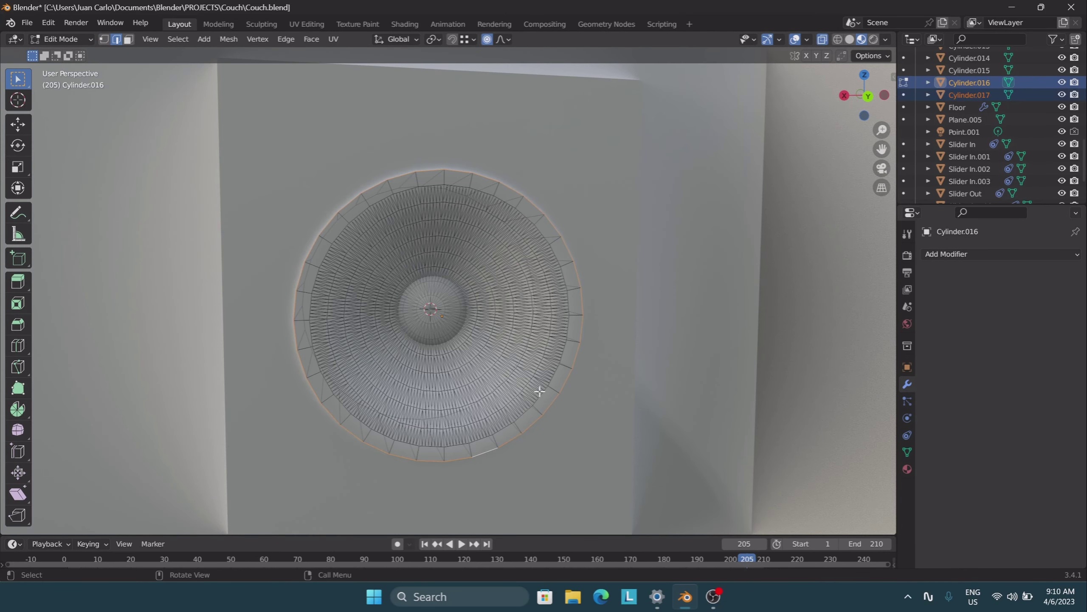
key(Tab)
click(535, 419)
key(g)
key(y)
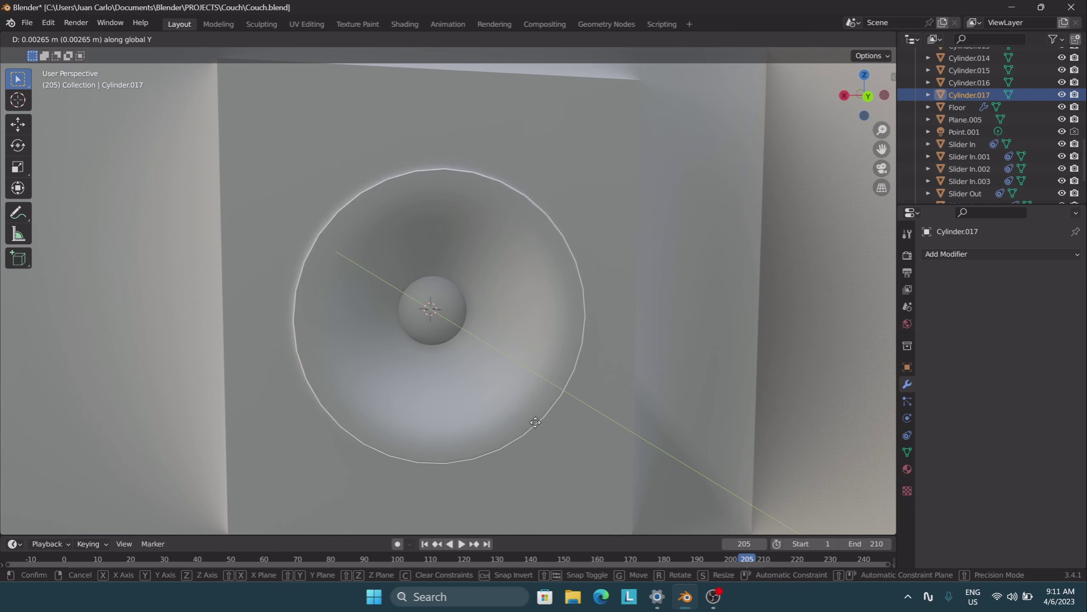
click(531, 356)
- Extrude the ring's edge loop and enlarge it by 1.1
key(Tab)
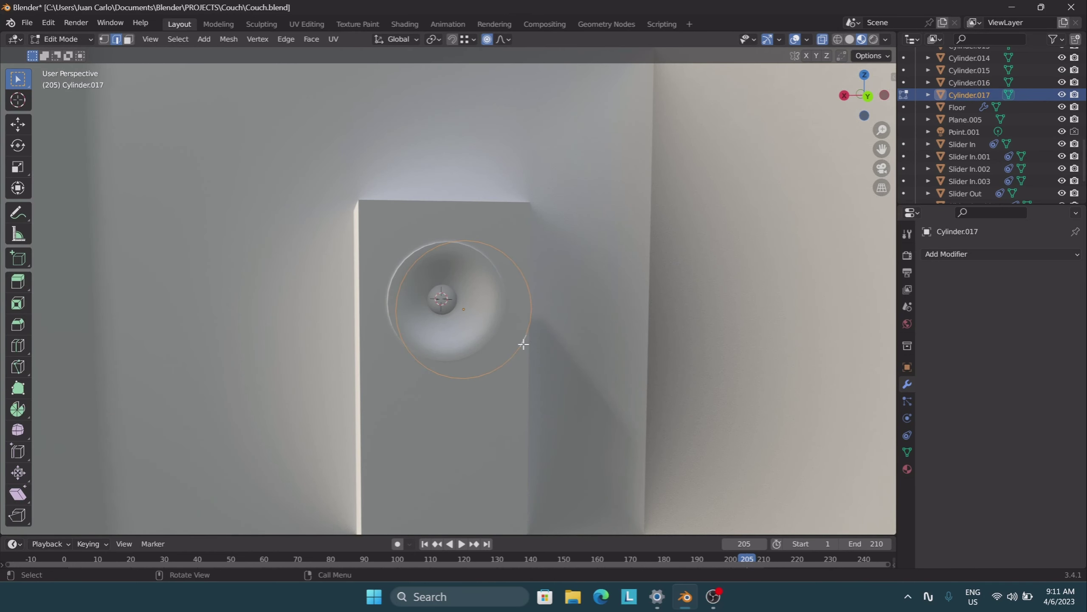
key(e)
click(535, 344)
key(s)
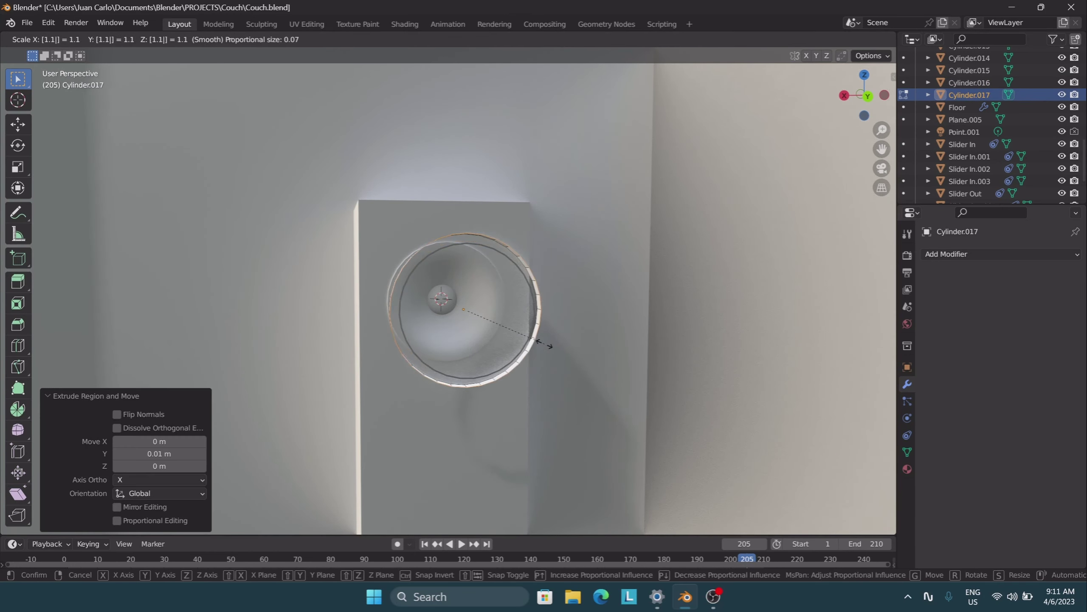
right_click(545, 345)
text(s1.1)
key(Return)
key(g)
key(y)
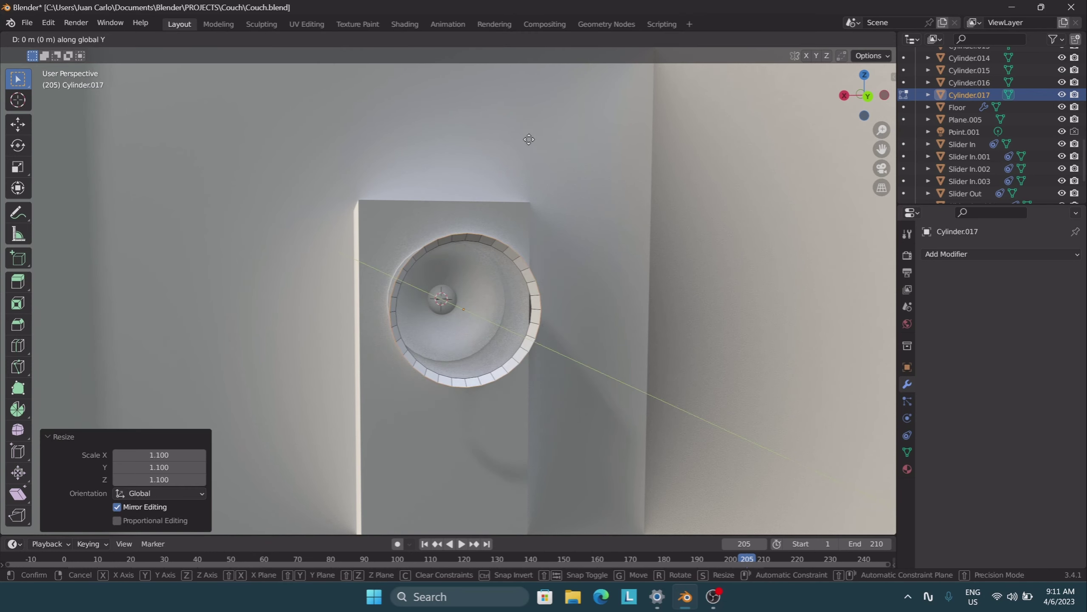
key(Escape)
- Move the rim ring 0.1 back along Y and fine-tune its position
mouse_move(529, 139)
middle_down()
mouse_move(444, 289)
mouse_move(529, 136)
middle_up()
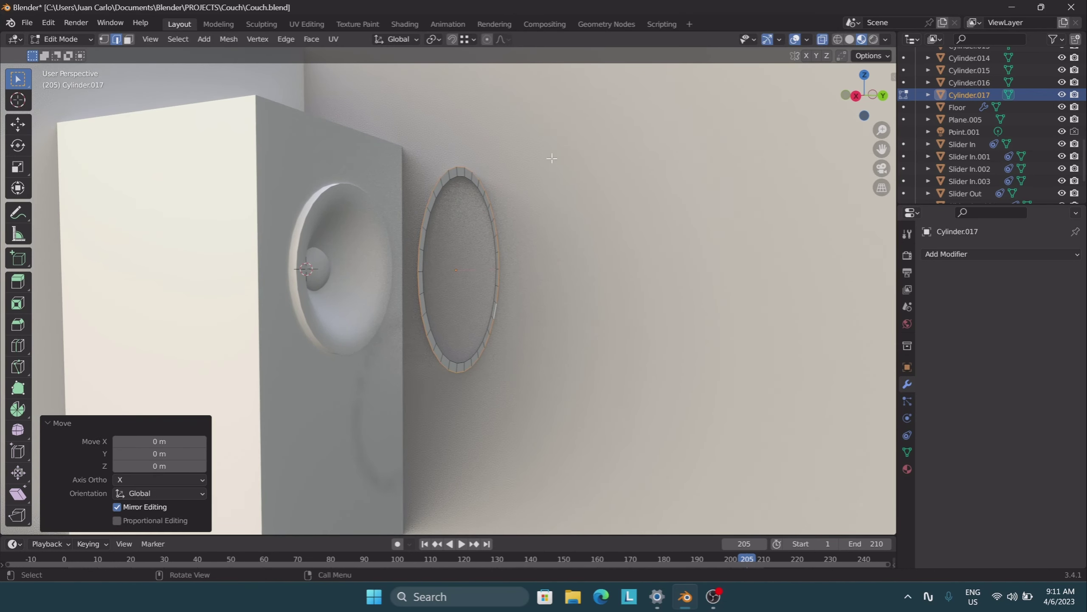
key(Tab)
text(gxy-.1)
key(Return)
scroll(491, 270, up, 4)
middle_drag(449, 286, 492, 274)
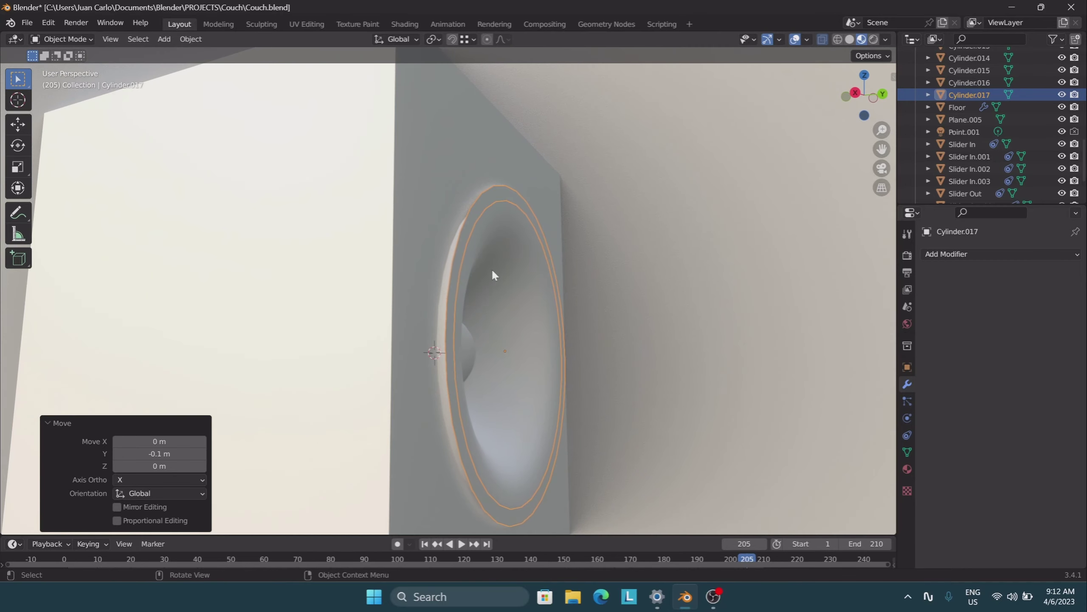
key(g)
key(y)
click(505, 296)
- Thicken the rim ring, shade it smooth, and select the speaker cone
key(Tab)
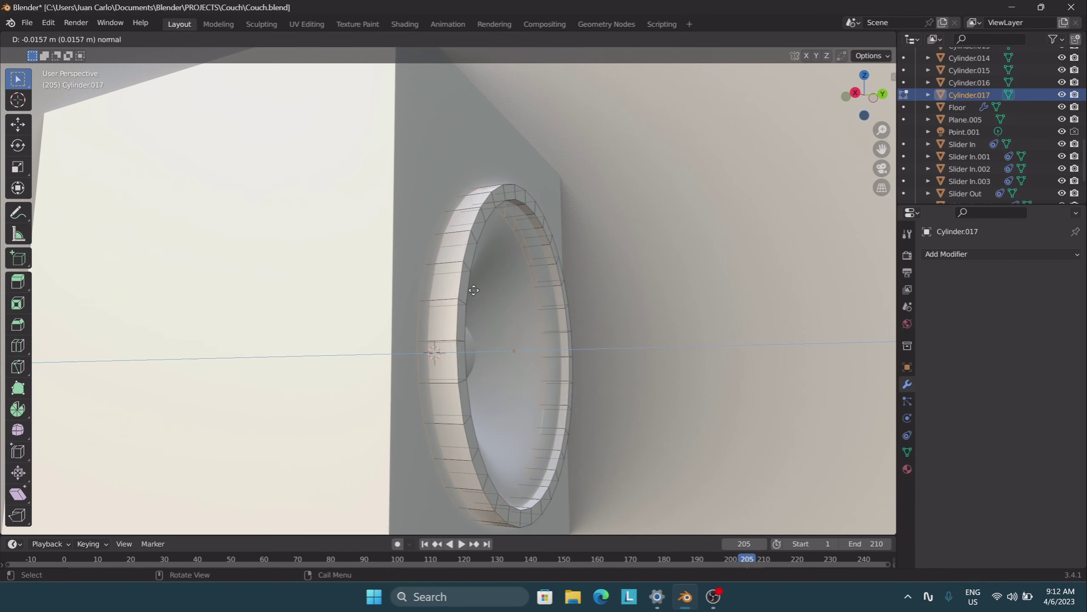
key(Escape)
key(Tab)
middle_drag(482, 291, 471, 283)
click(191, 39)
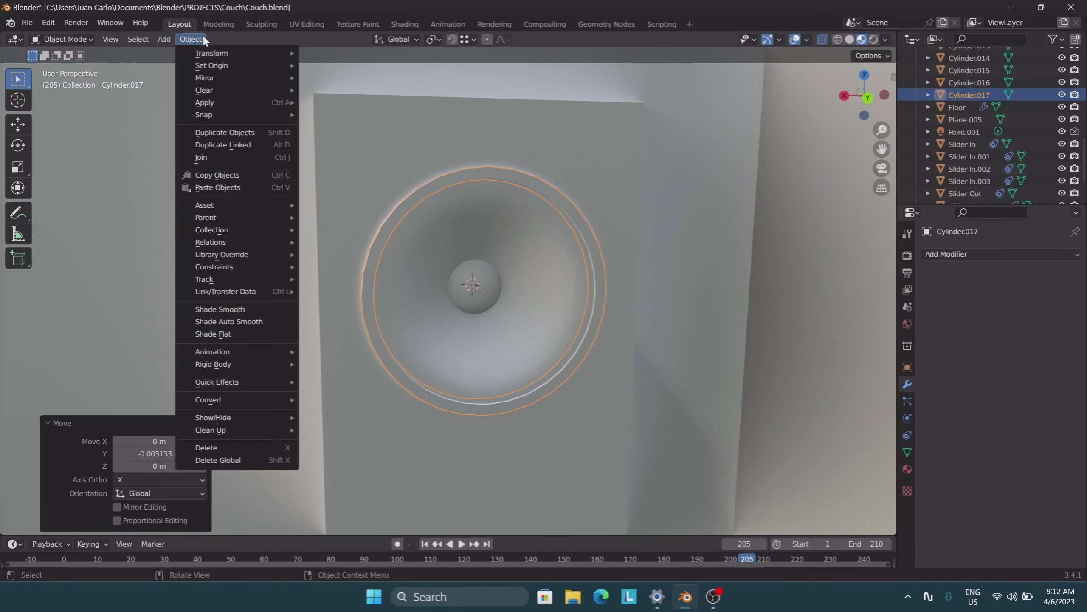
click(201, 324)
key(shift+grave)
key(w)
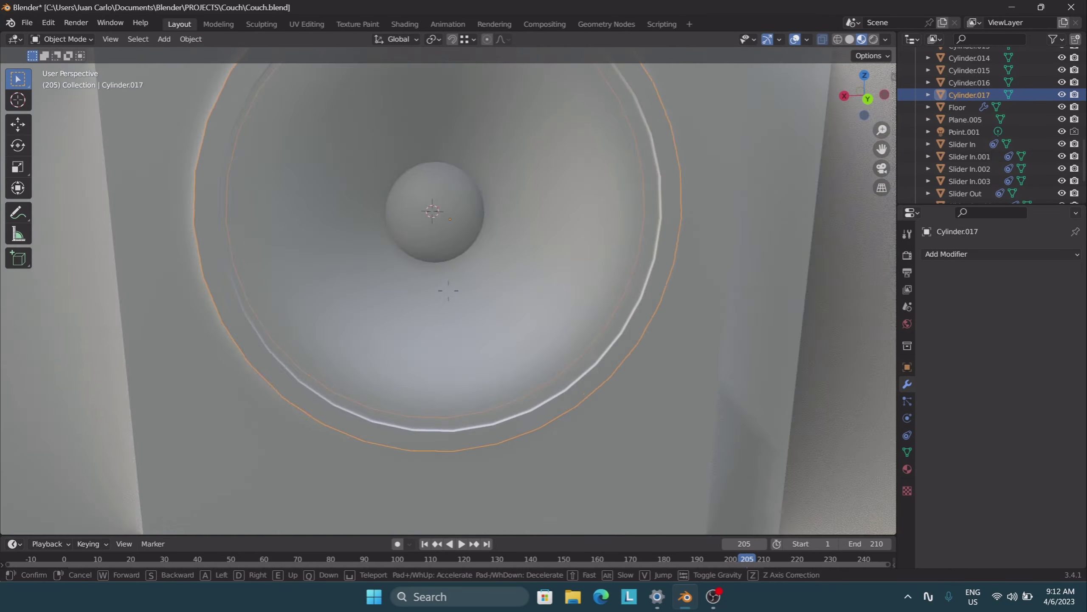
click(523, 301)
- Edge-split the selected edge ring of the speaker cone mesh in Edit Mode
key(Tab)
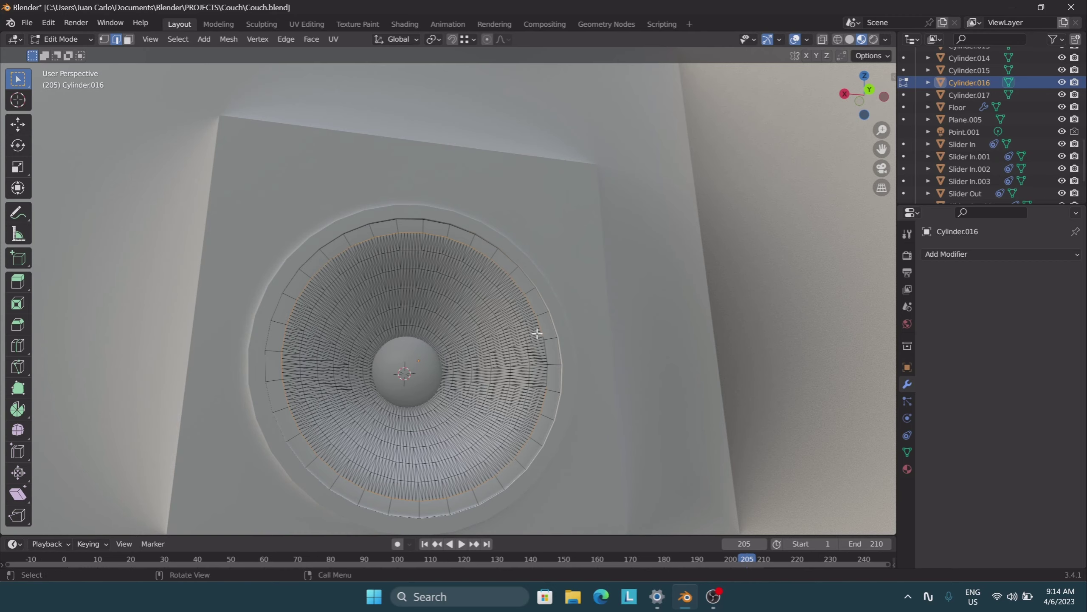
scroll(537, 334, up, 6)
scroll(469, 316, down, 2)
scroll(458, 342, down, 3)
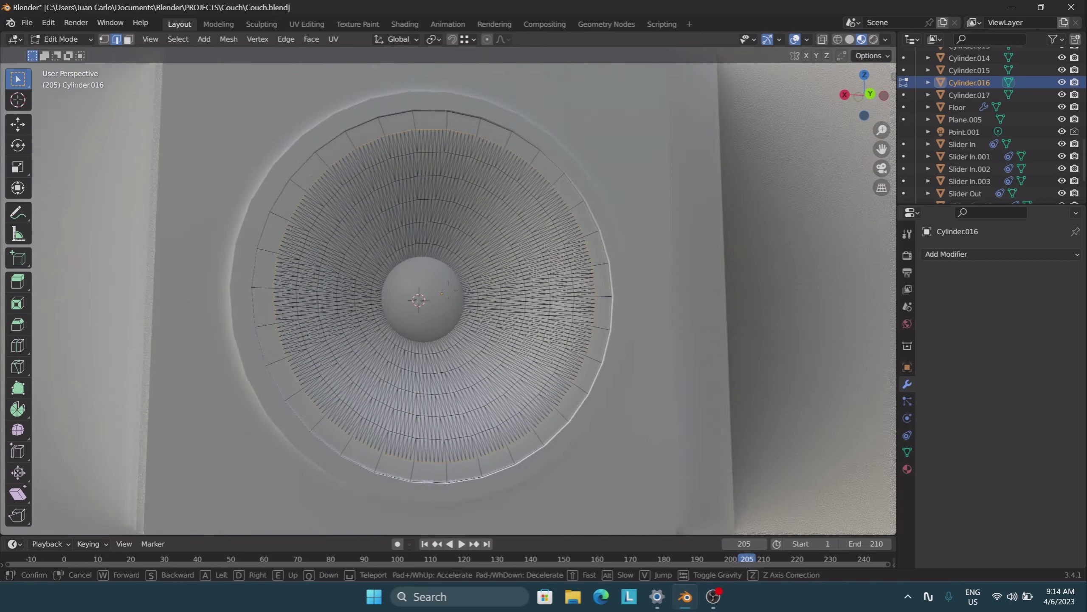
scroll(445, 377, down, 4)
right_click(443, 382)
click(443, 382)
- Separate the split edge ring into its own object, Cylinder.018, and return to Object Mode
right_click(435, 378)
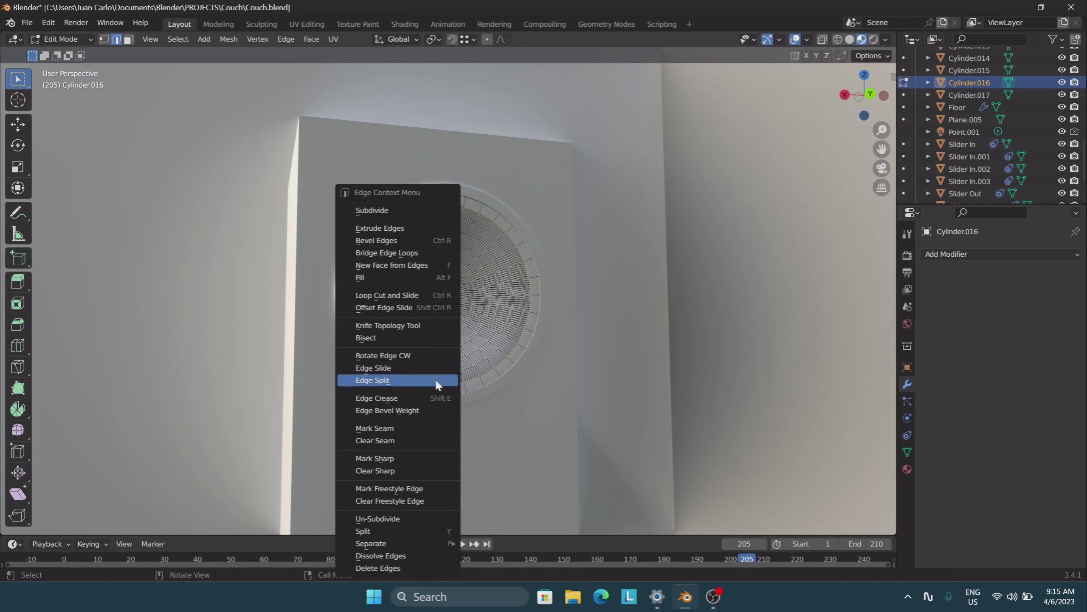
right_click(530, 319)
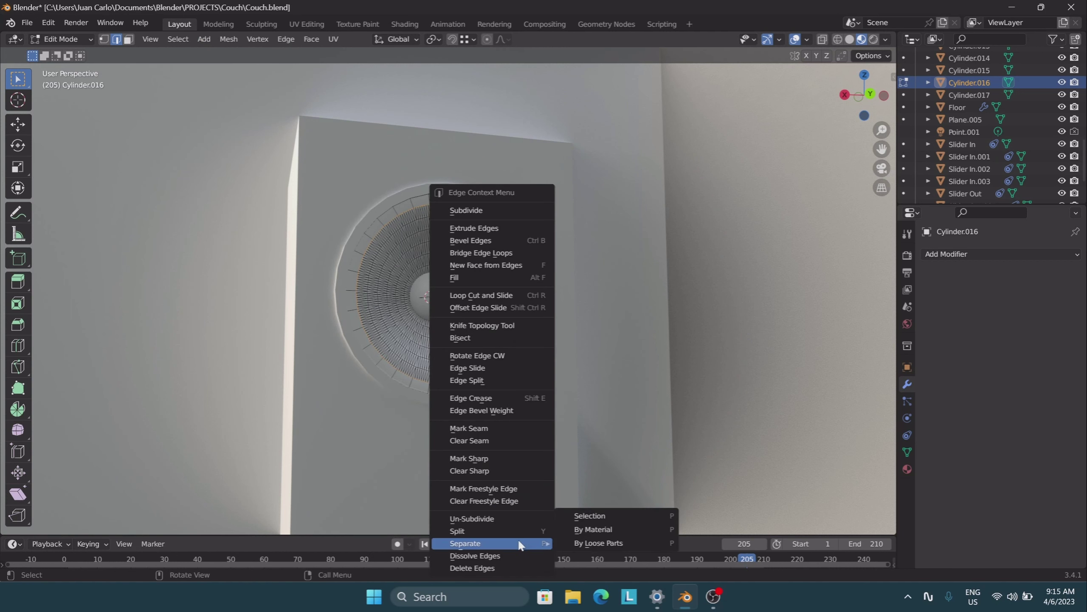
click(588, 512)
key(Tab)
- Convert the separated ring Cylinder.018 into a curve object
click(191, 39)
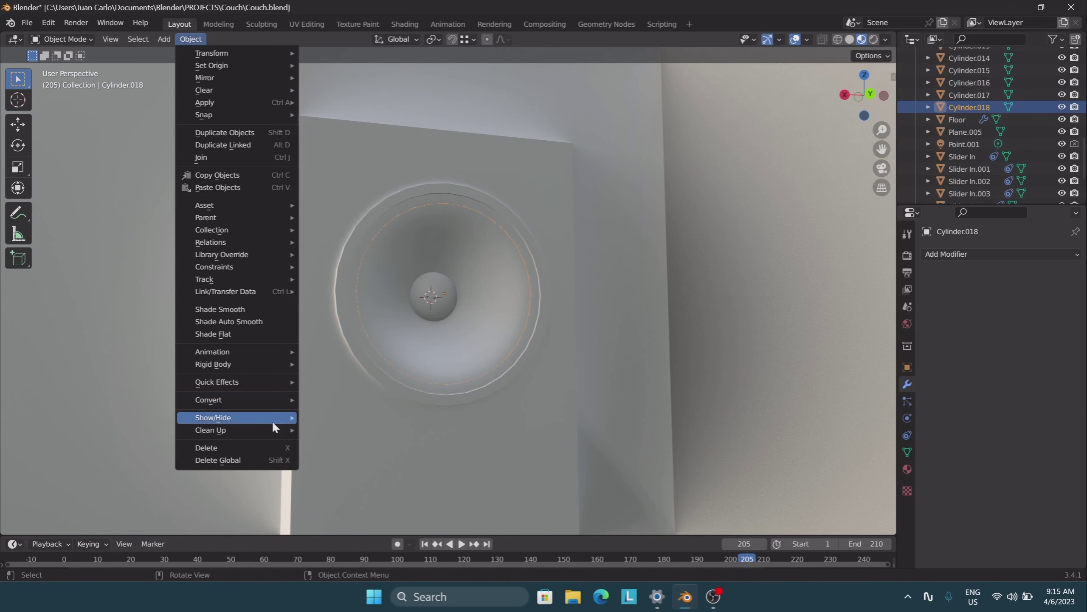
click(338, 441)
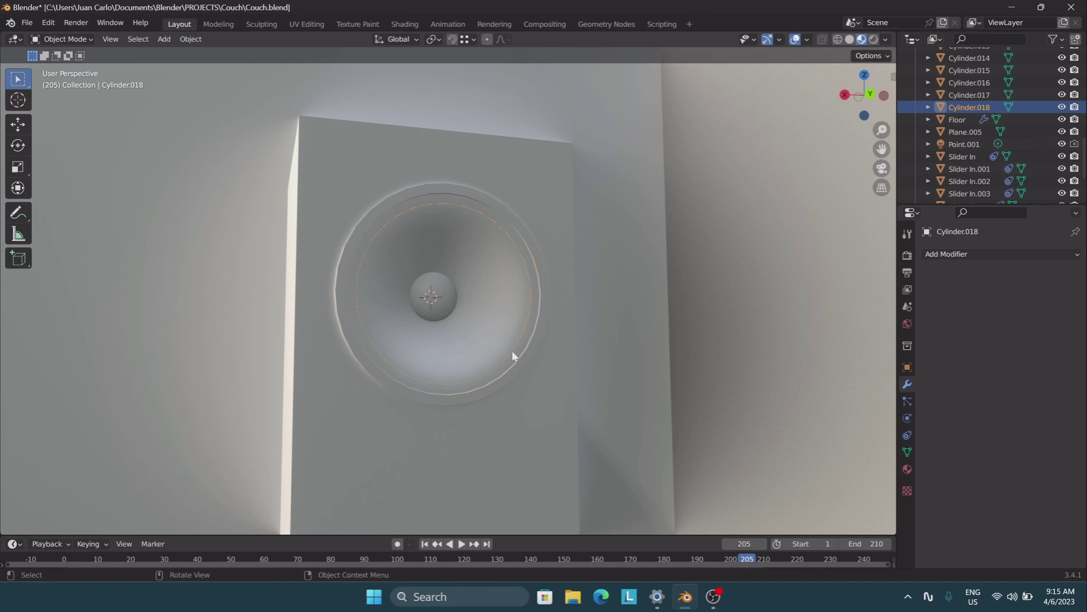
click(191, 39)
click(330, 396)
- Give the ring curve a bevel depth of 0.05 m in Curve Data properties
click(910, 449)
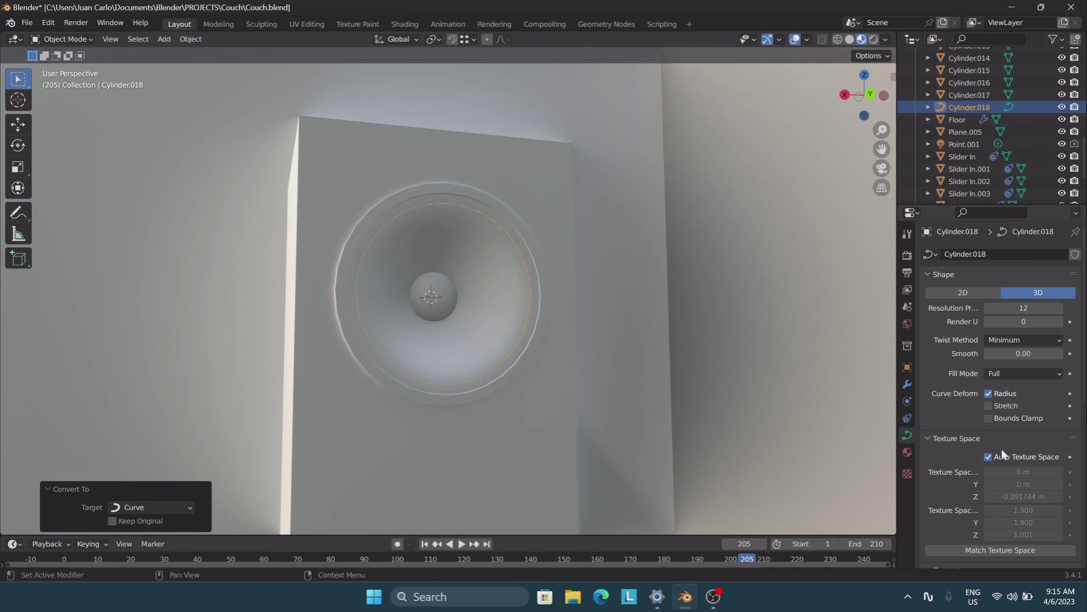
scroll(1000, 447, down, 5)
drag(1023, 374, 1040, 374)
click(1023, 374)
text(0.1)
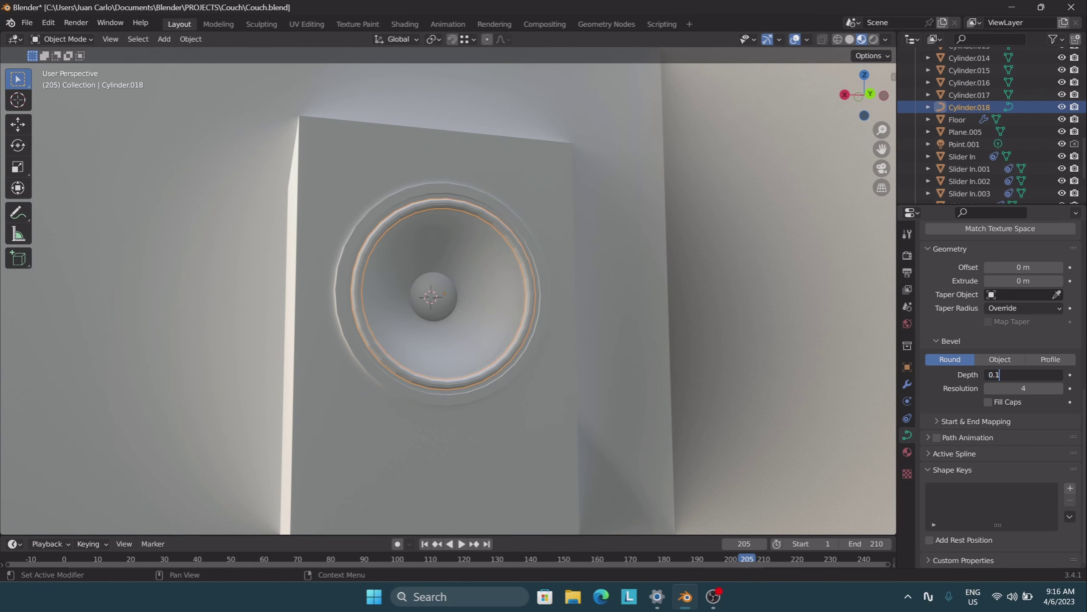
key(Return)
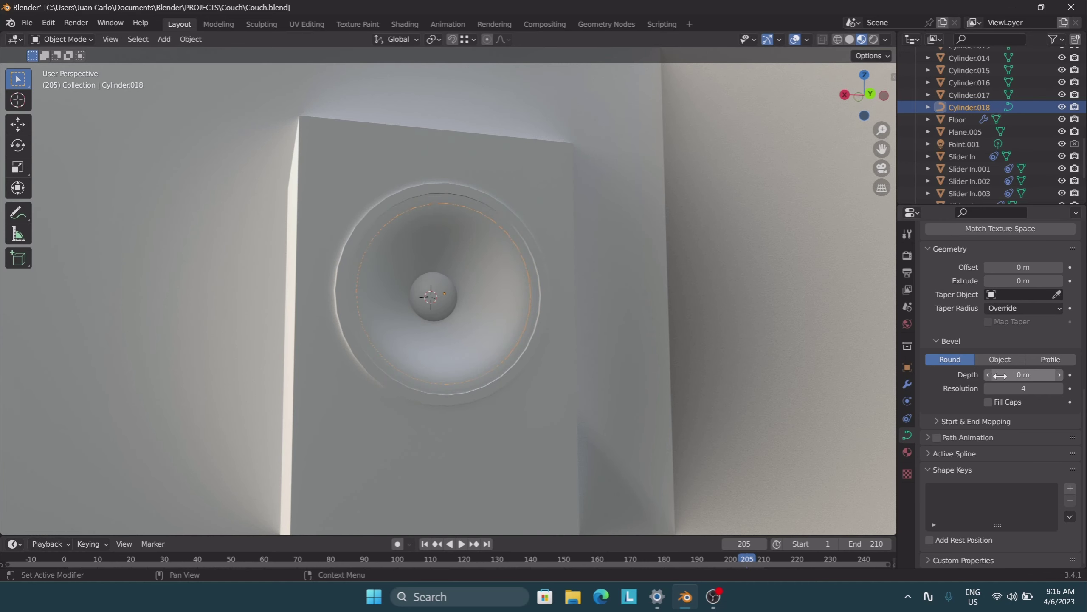
- Convert the beveled ring curve back into a thickened mesh
scroll(642, 364, up, 4)
scroll(1063, 362, up, 8)
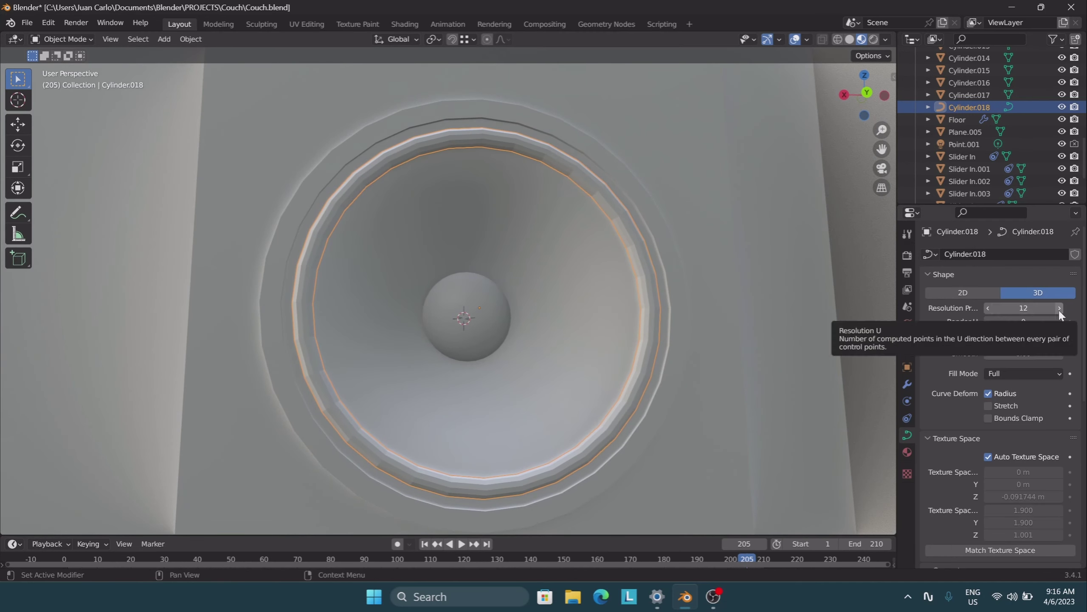
scroll(1052, 385, down, 8)
scroll(1045, 463, down, 5)
click(191, 38)
mouse_move(208, 399)
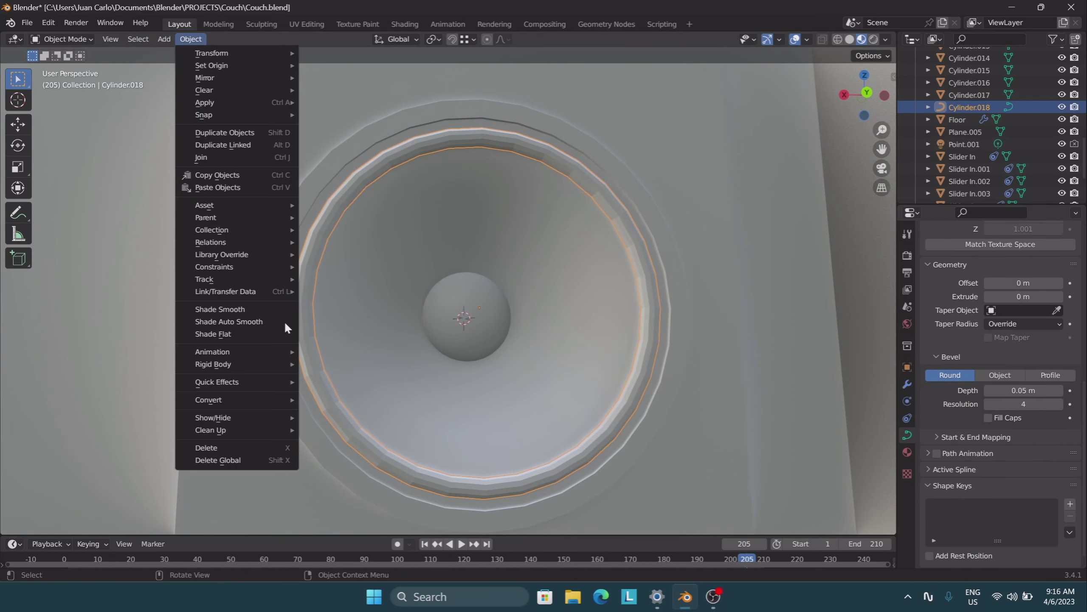
click(343, 412)
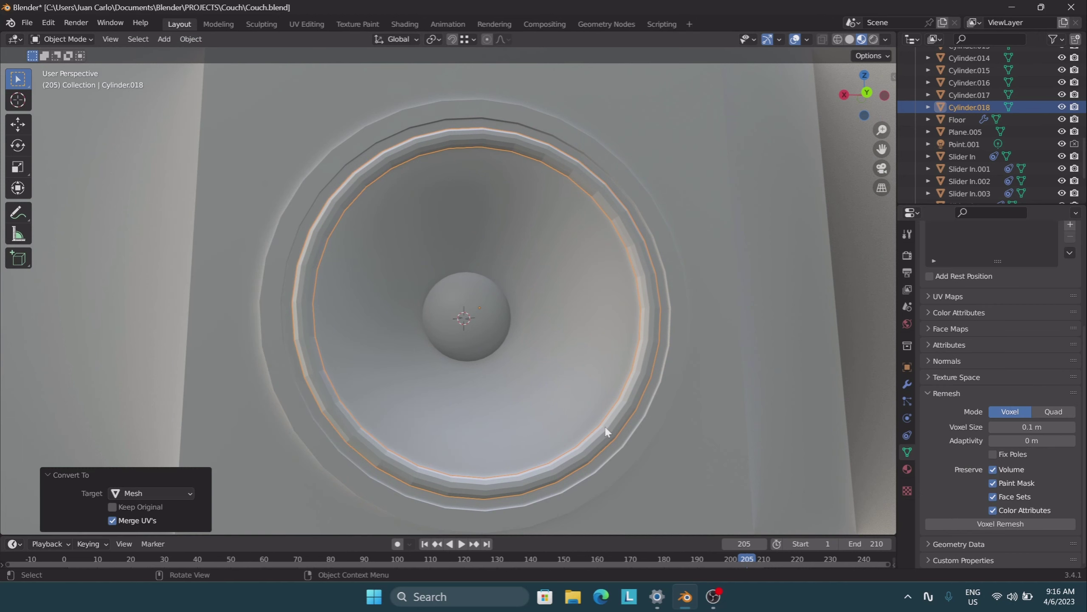
click(909, 390)
click(997, 254)
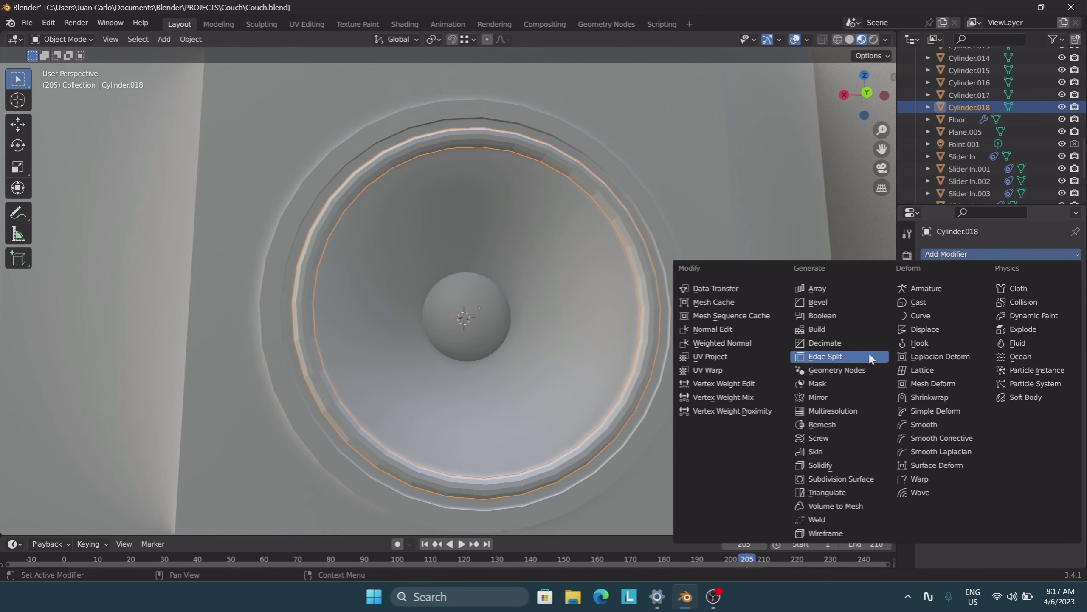
- Add a Smooth modifier with Repeat 23 to the surround ring and apply it
click(852, 478)
click(640, 320)
key(ctrl+a)
key(Tab)
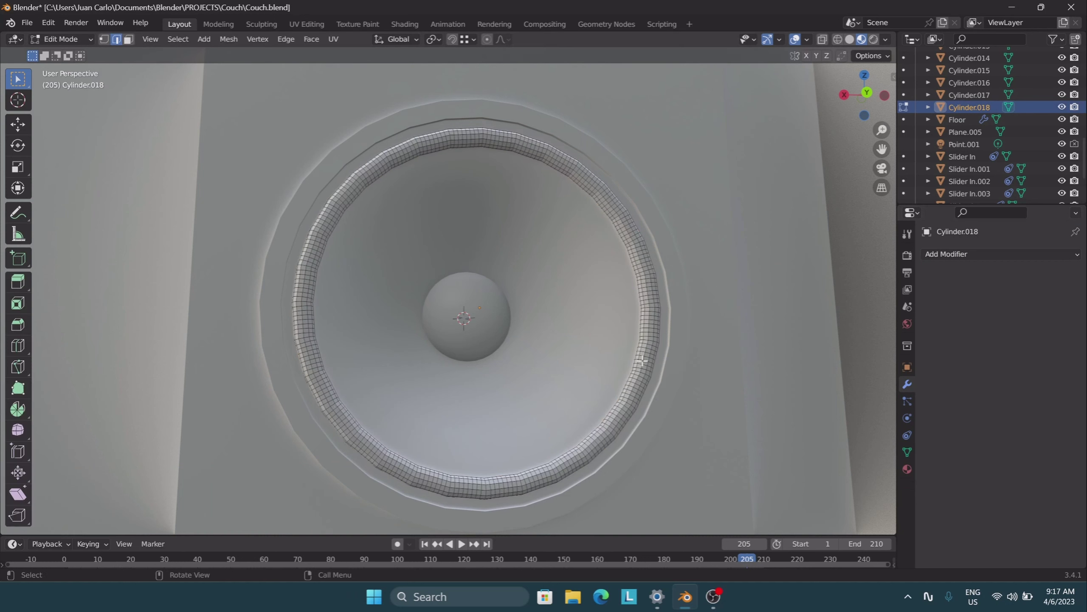
key(Tab)
click(997, 254)
click(976, 441)
drag(1023, 321, 1044, 321)
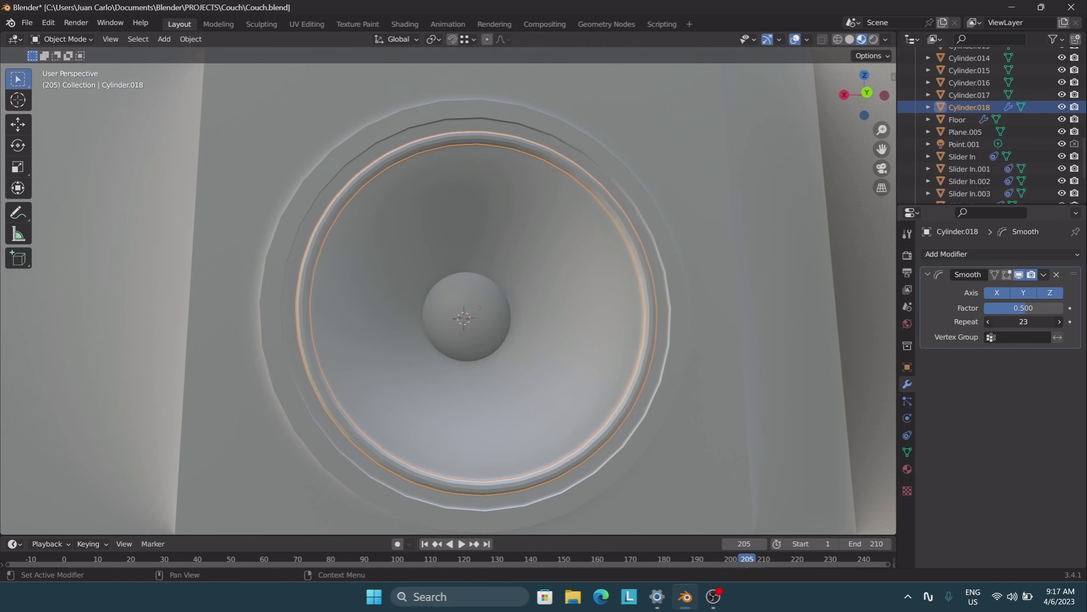
click(1043, 274)
click(985, 290)
- Scale the surround ring in X and Y only, to about 1.083
key(s)
click(667, 355)
key(s)
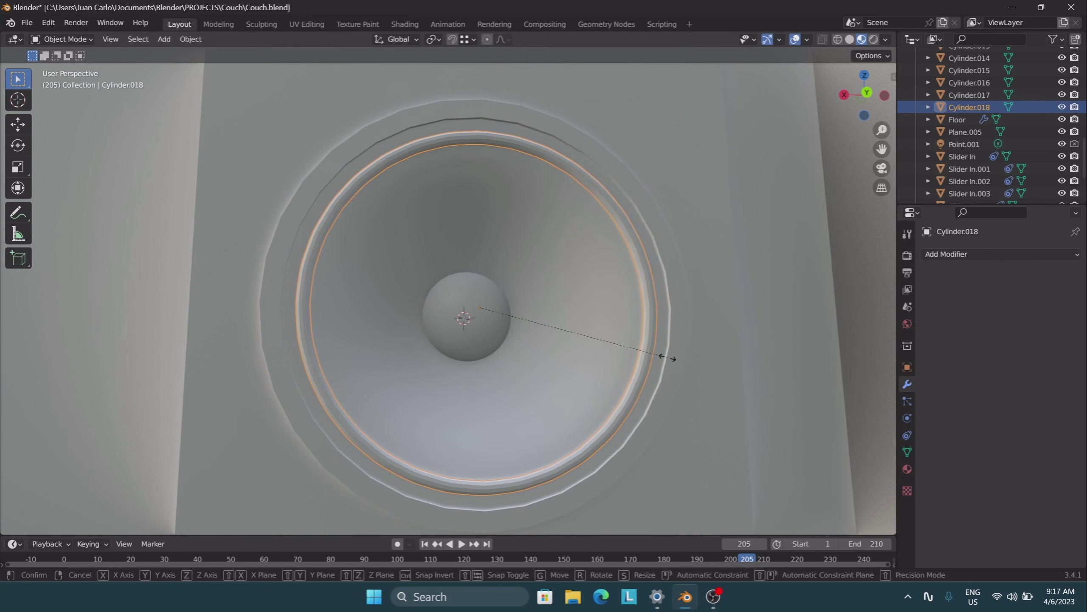
click(664, 357)
key(s)
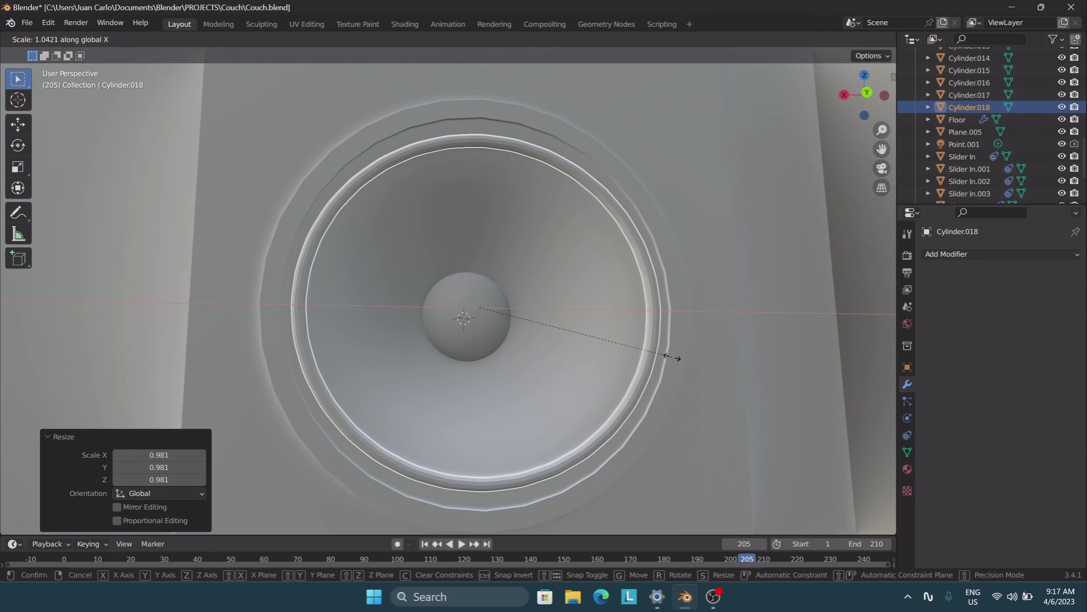
key(shift+z)
key(shift+z)
click(681, 358)
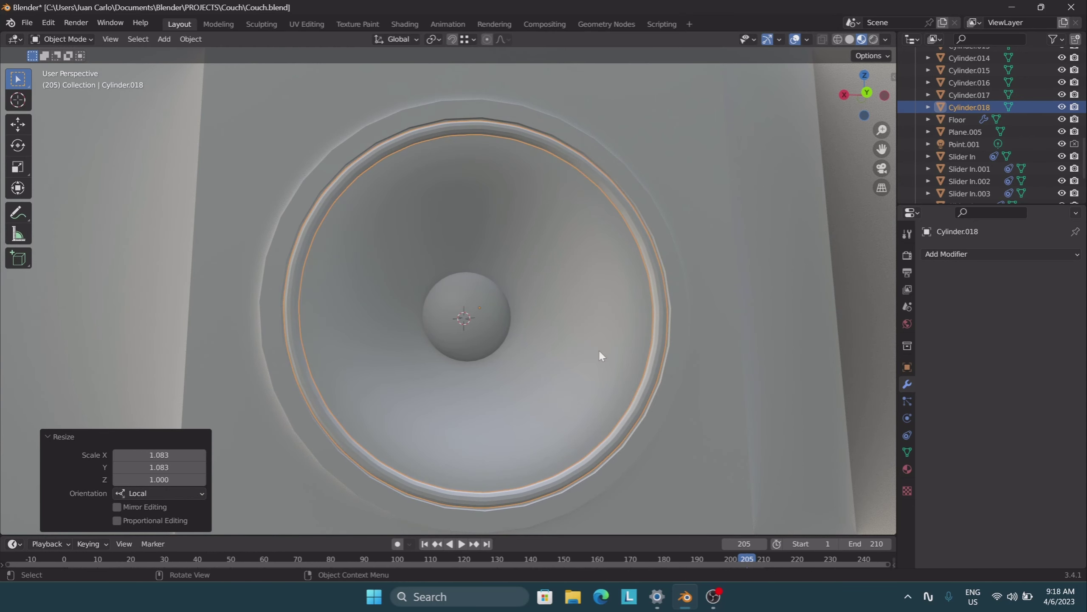
middle_drag(600, 352, 535, 355)
- Try a Subdivision modifier on the other ring, remove it, and adjust its vertices
click(970, 95)
click(997, 254)
click(835, 497)
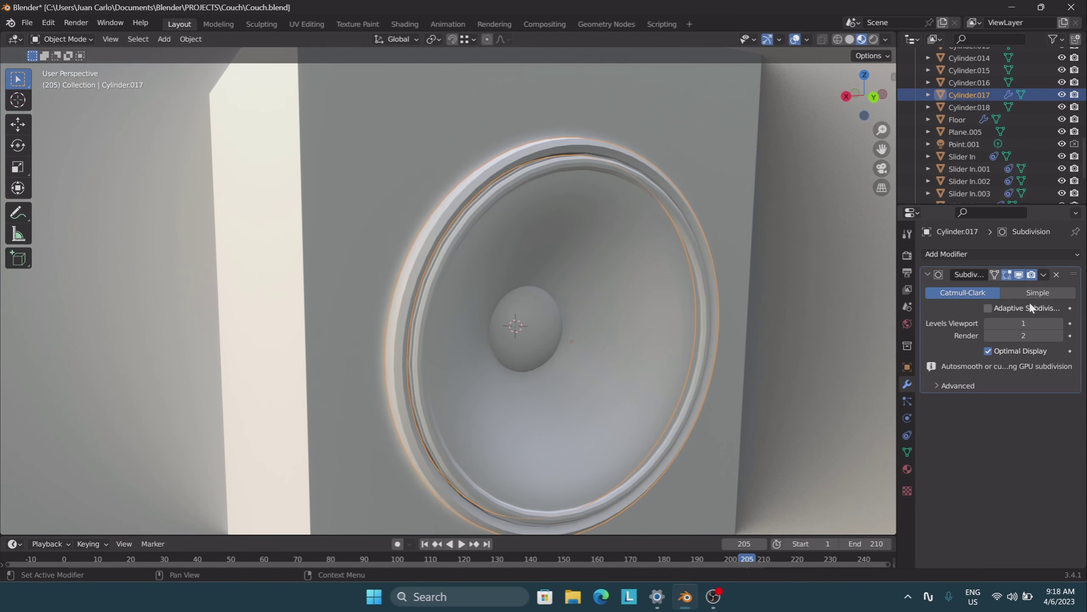
click(1038, 293)
click(963, 293)
click(1056, 274)
key(Tab)
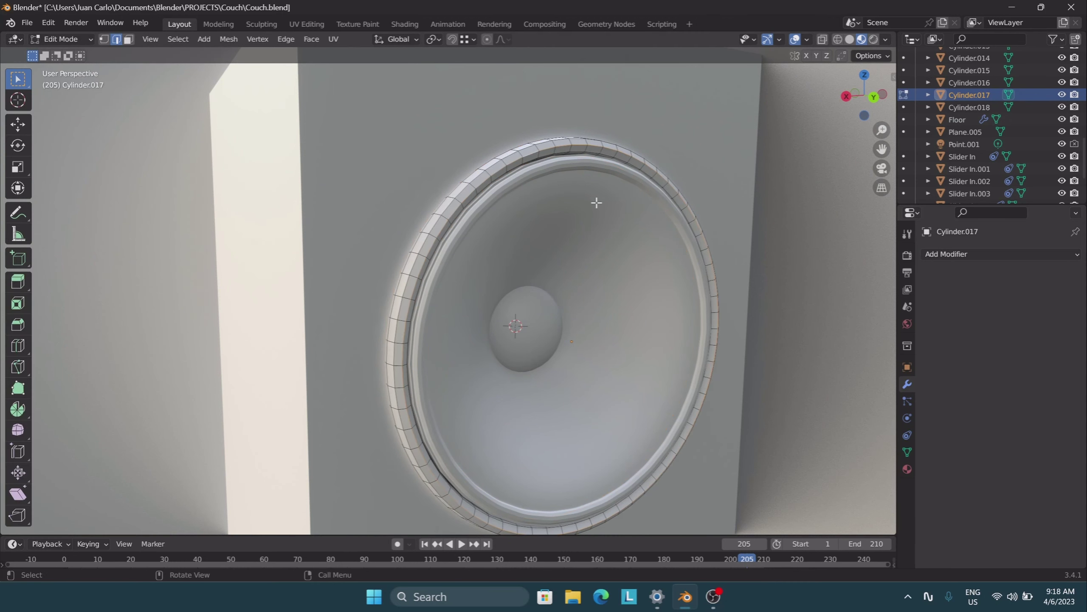
click(597, 204)
key(Tab)
- Select the speaker cabinet and switch to the Shading workspace
mouse_move(596, 204)
middle_down()
mouse_move(443, 274)
mouse_move(645, 425)
middle_up()
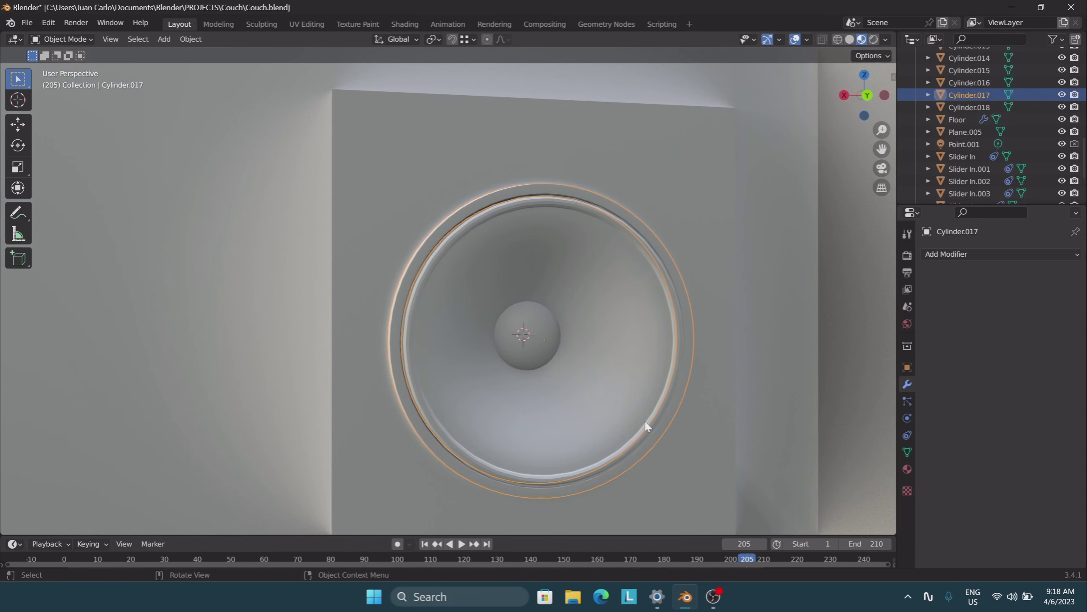
click(645, 425)
key(s)
click(587, 261)
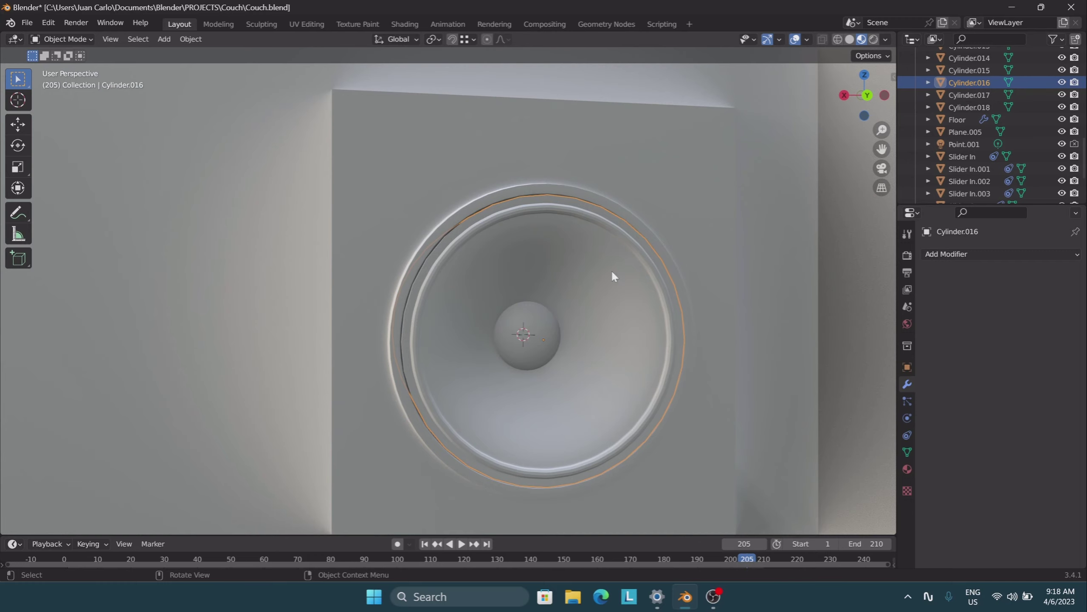
click(404, 24)
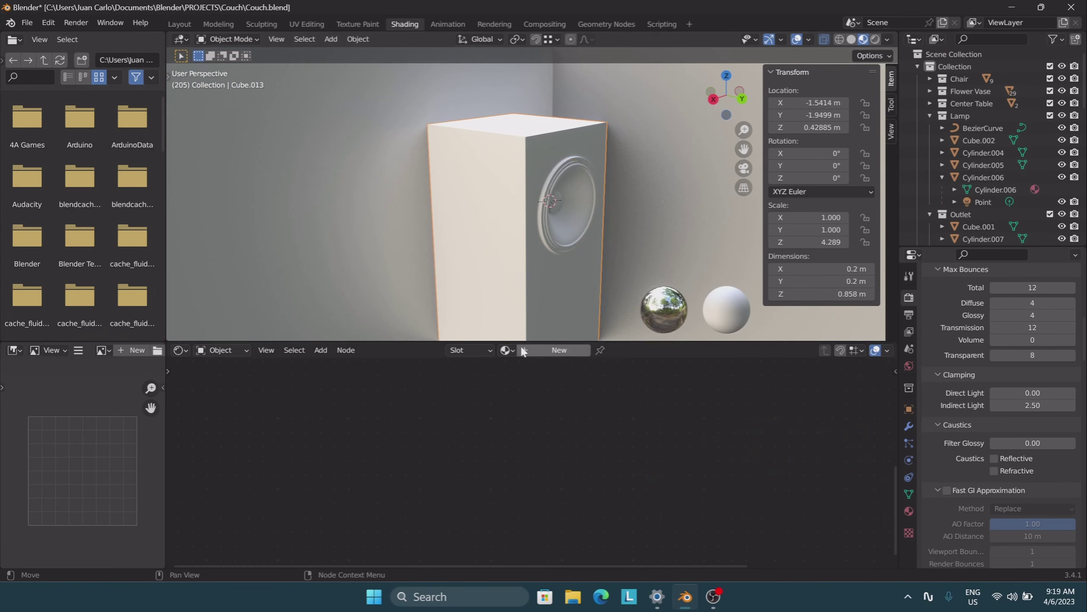
- Create a new cabinet material with a Voronoi texture, mapping nodes, feeding Base Color
click(523, 349)
click(411, 398)
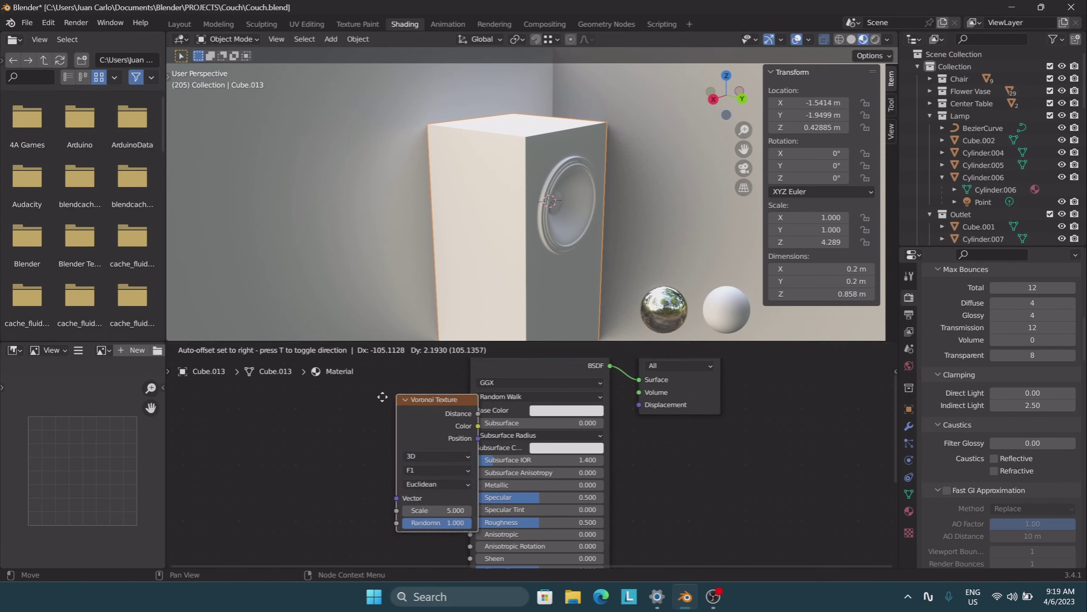
click(314, 430)
key(ctrl+t)
drag(506, 411, 505, 411)
- Tune the Voronoi scale to 14.5, discarding a trial Image Texture node
scroll(449, 454, up, 1)
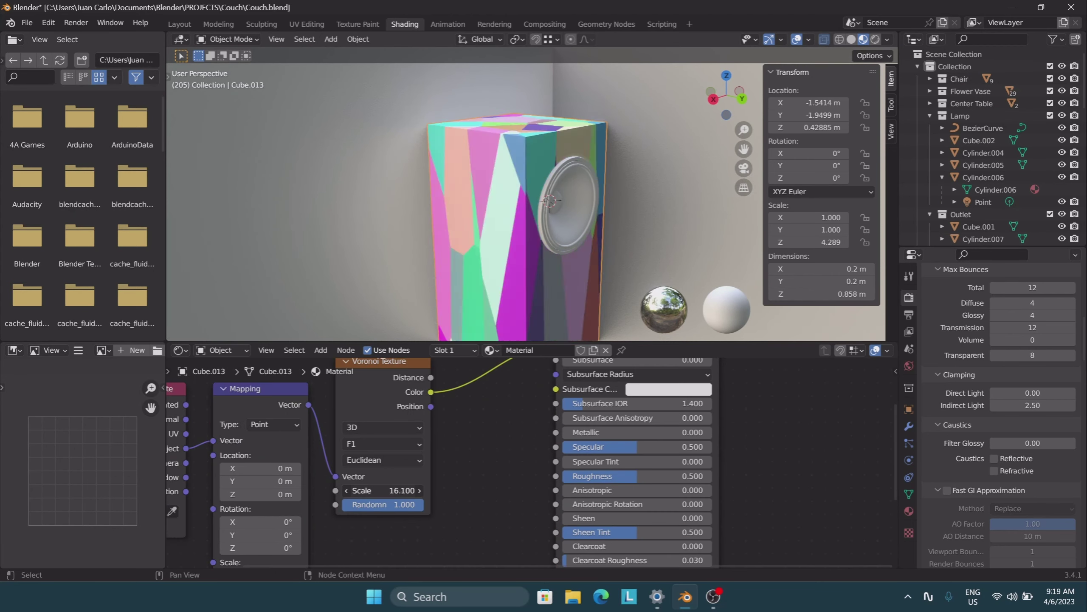
drag(383, 490, 424, 490)
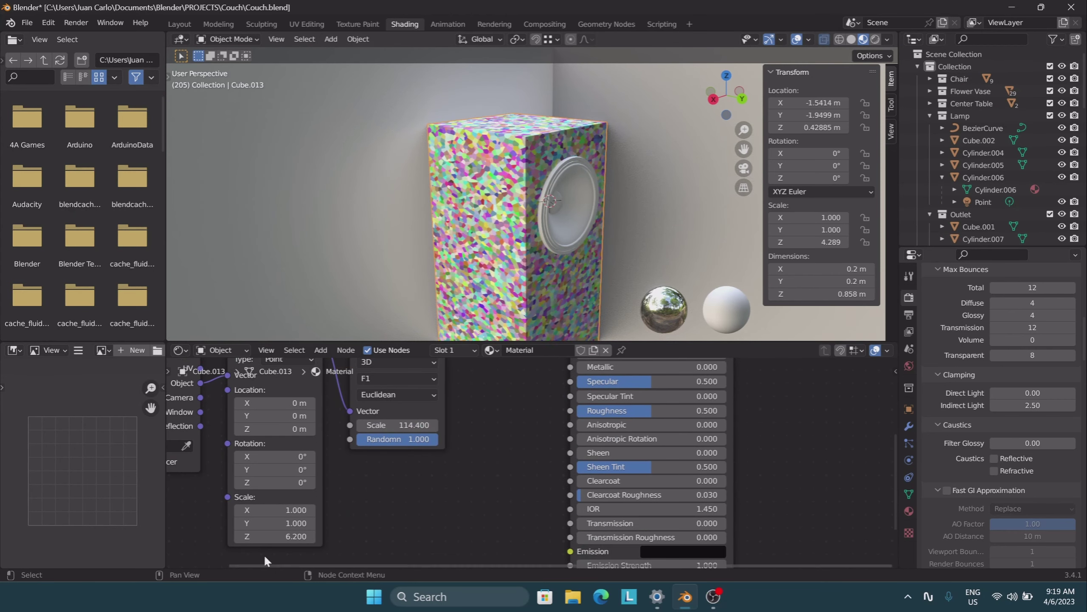
scroll(490, 545, down, 1)
click(320, 350)
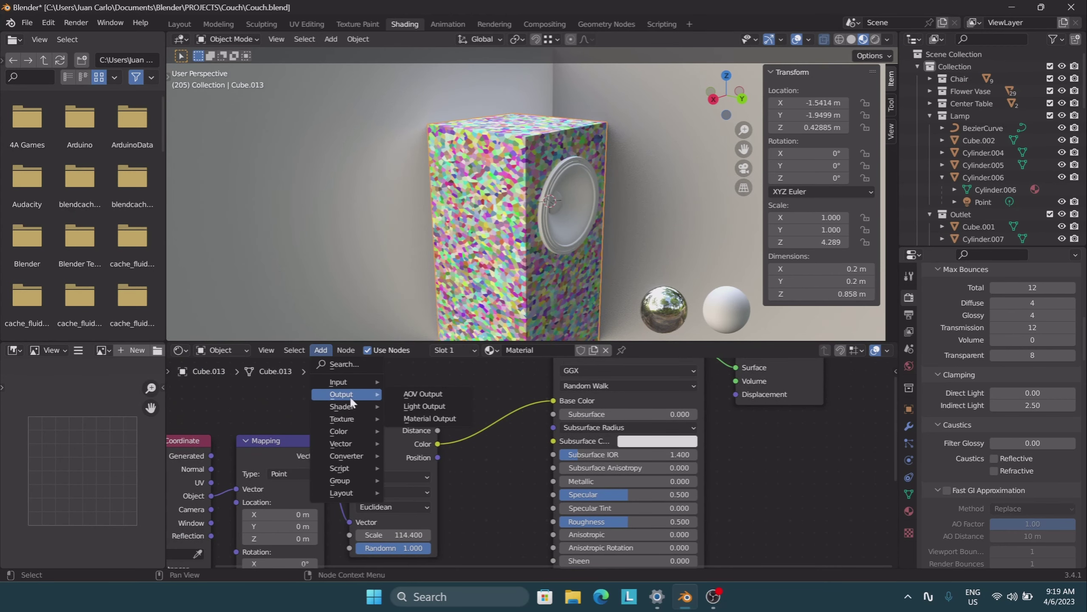
click(428, 437)
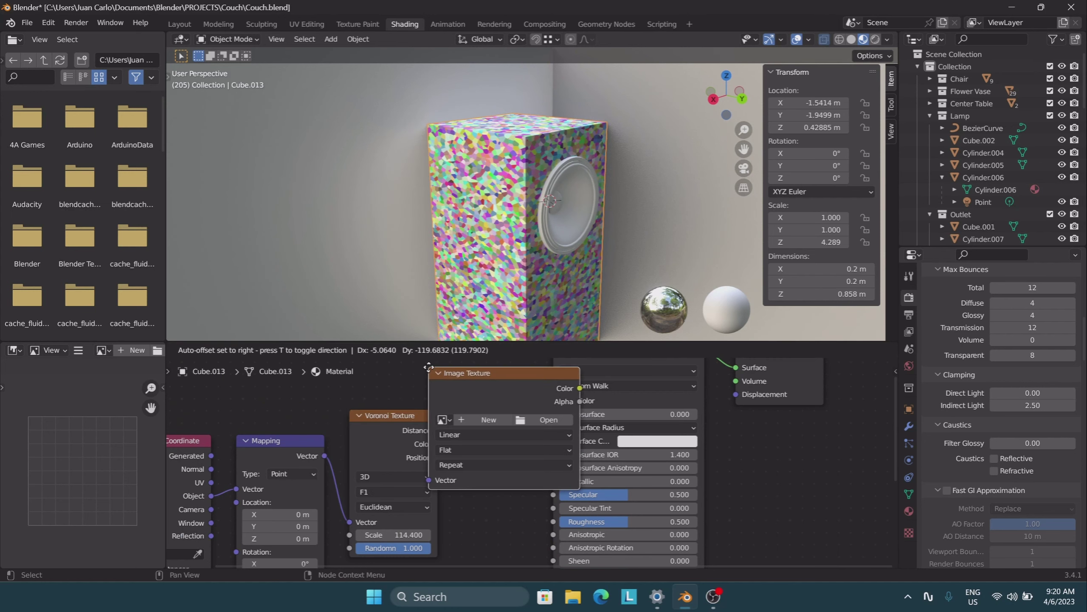
key(Escape)
mouse_move(398, 534)
mouse_down()
mouse_move(368, 534)
mouse_move(368, 523)
mouse_up()
scroll(371, 481, down, 1)
scroll(626, 159, up, 3)
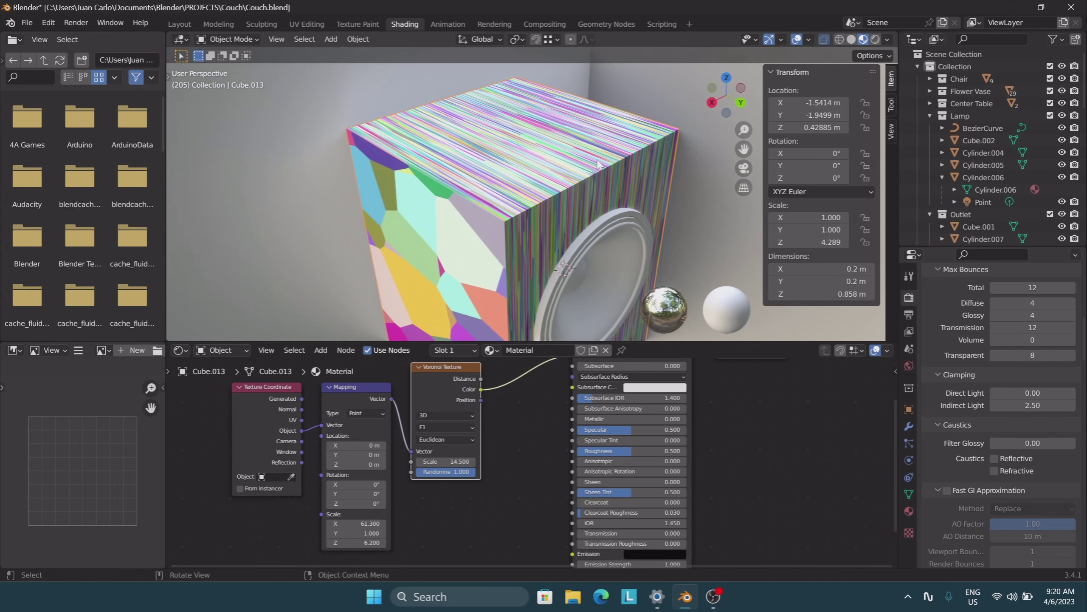
key(Tab)
- Subdivide the cabinet's selected edges and set the mapping scale to 1
right_click(631, 157)
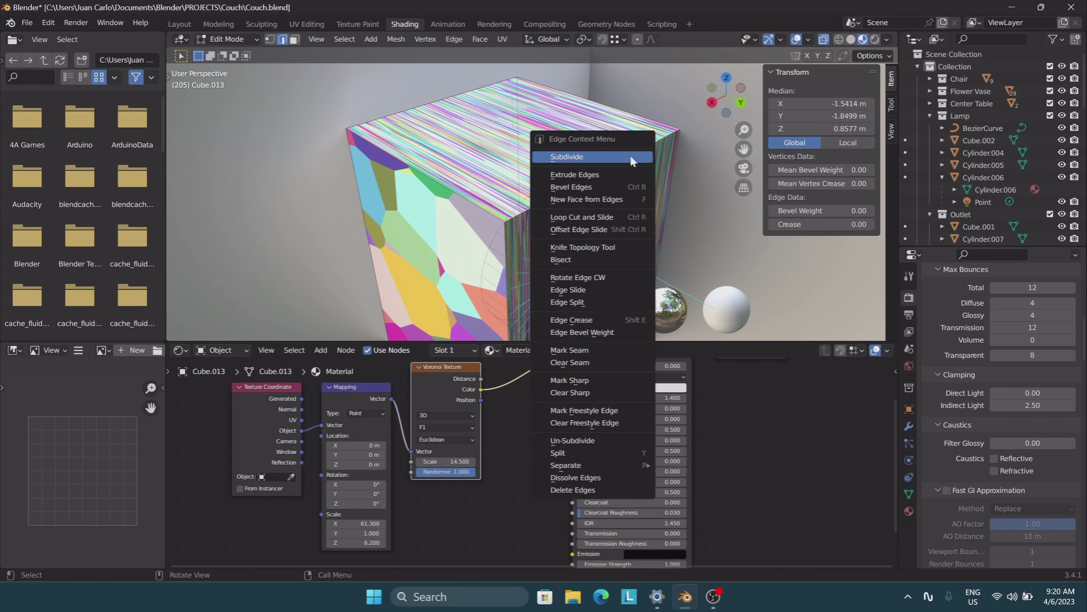
click(630, 154)
click(908, 408)
click(527, 152)
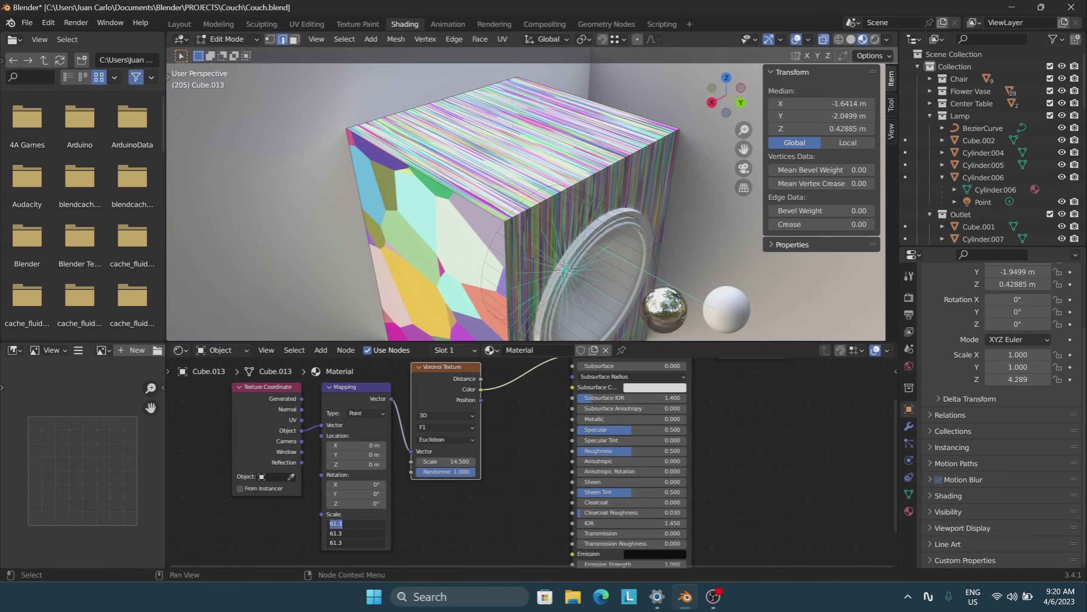
text(1)
key(Return)
key(Tab)
- Apply the cabinet's scale and bevel its edges into 33-segment rounded corners
key(shift+a)
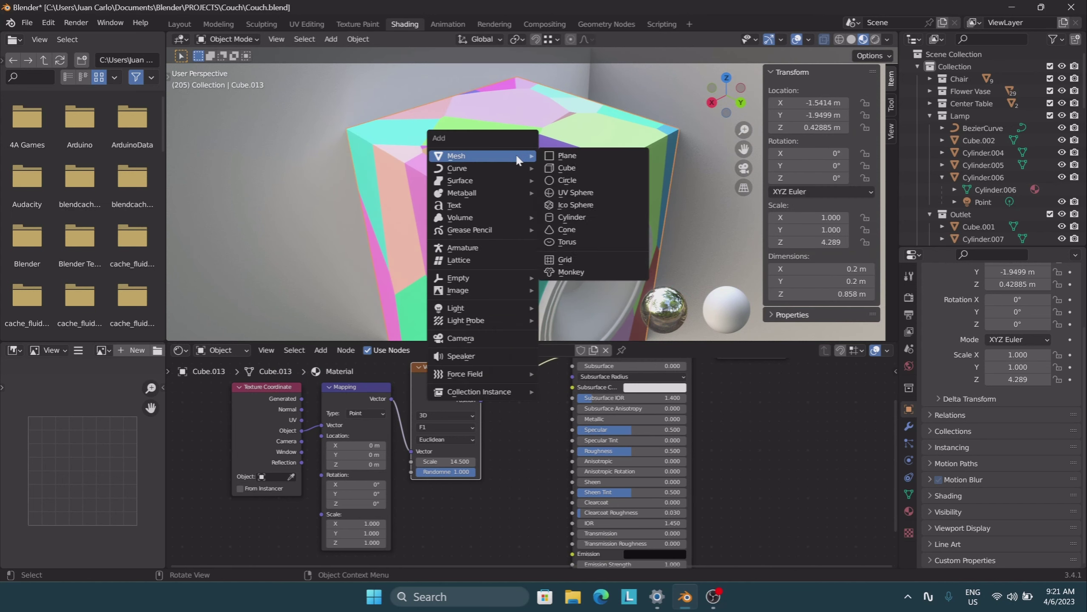
key(Escape)
key(ctrl+a)
click(475, 169)
key(Tab)
right_click(610, 166)
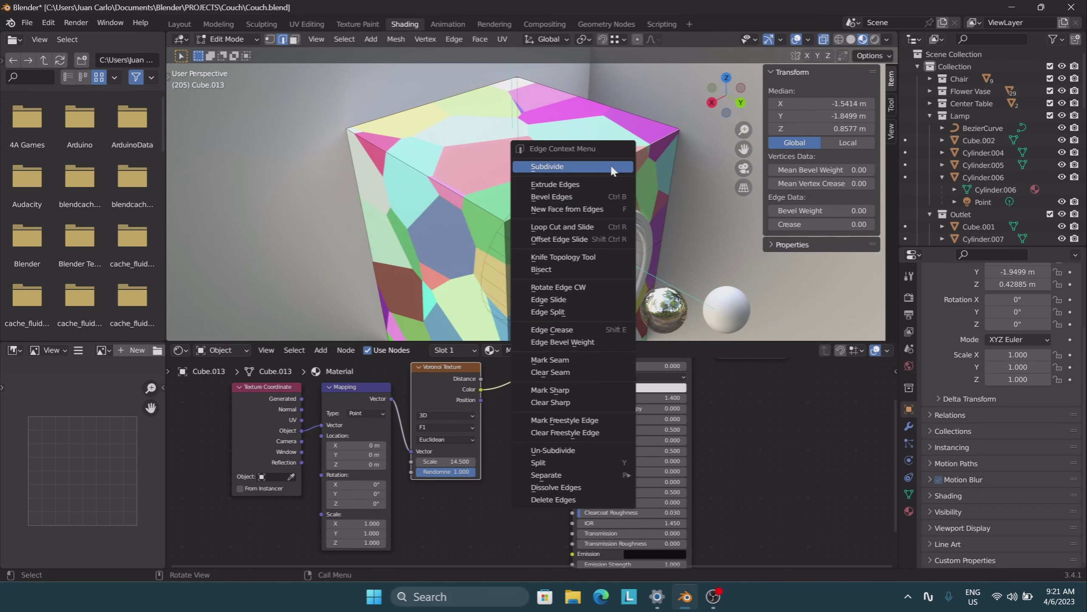
click(552, 197)
drag(288, 153, 316, 153)
- Shade the cabinet smooth and stretch the mapping scale X to 84.3
key(Tab)
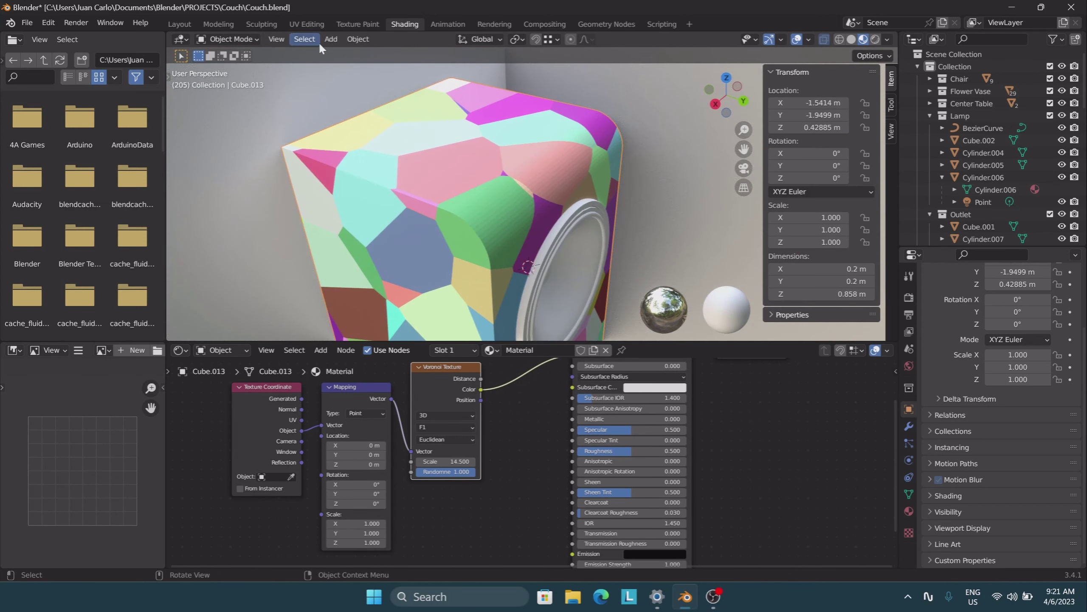
click(358, 39)
click(385, 240)
drag(343, 523, 407, 523)
- Insert a ColorRamp after the Voronoi texture with salmon and deep red colours
scroll(518, 440, down, 2)
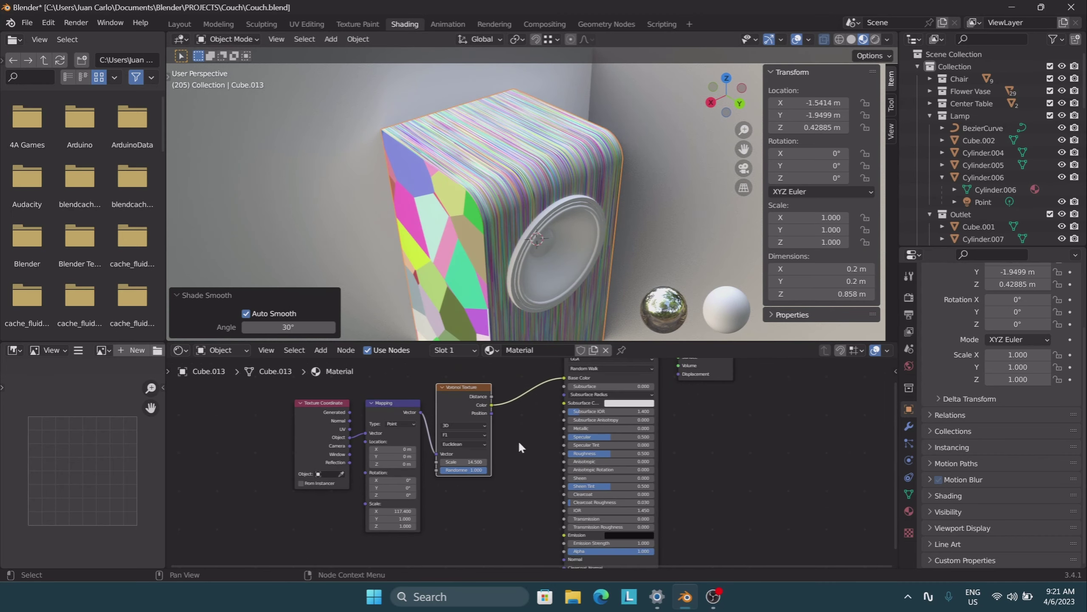
click(321, 350)
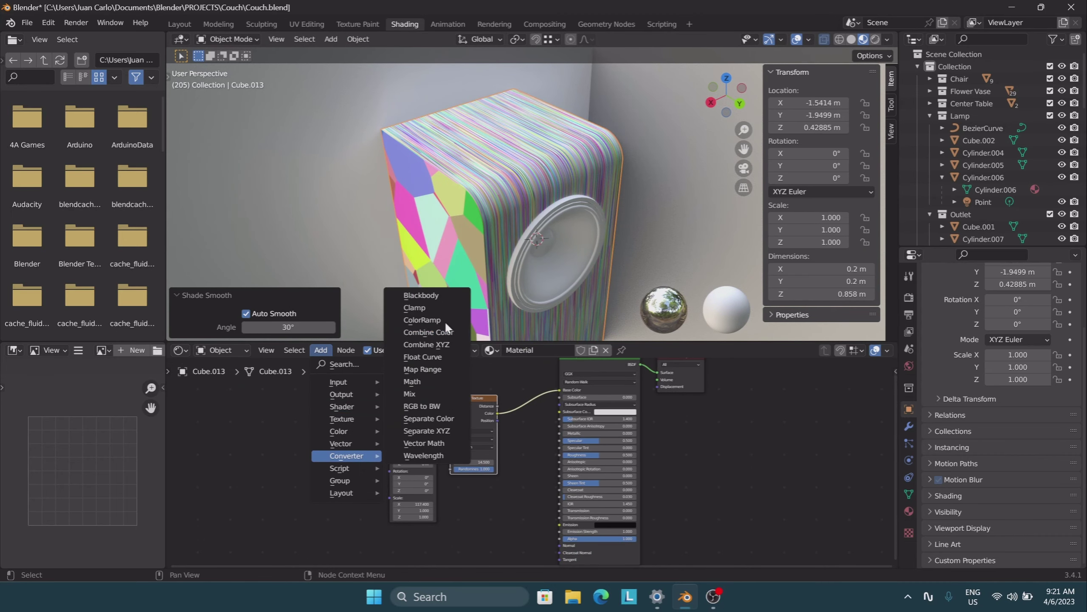
click(445, 319)
click(527, 428)
click(558, 370)
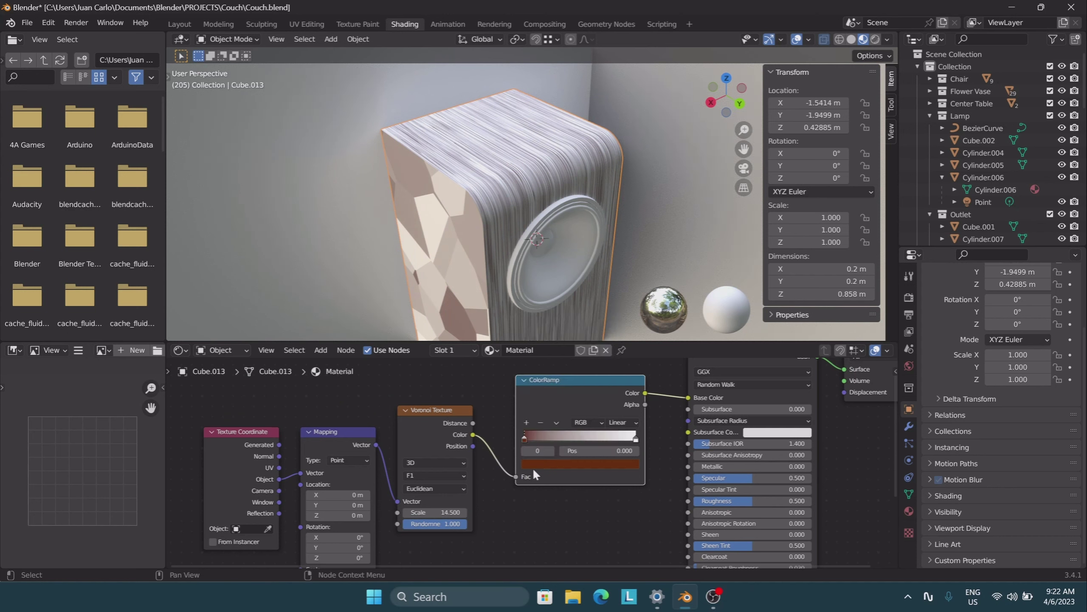
click(627, 436)
drag(611, 345, 611, 381)
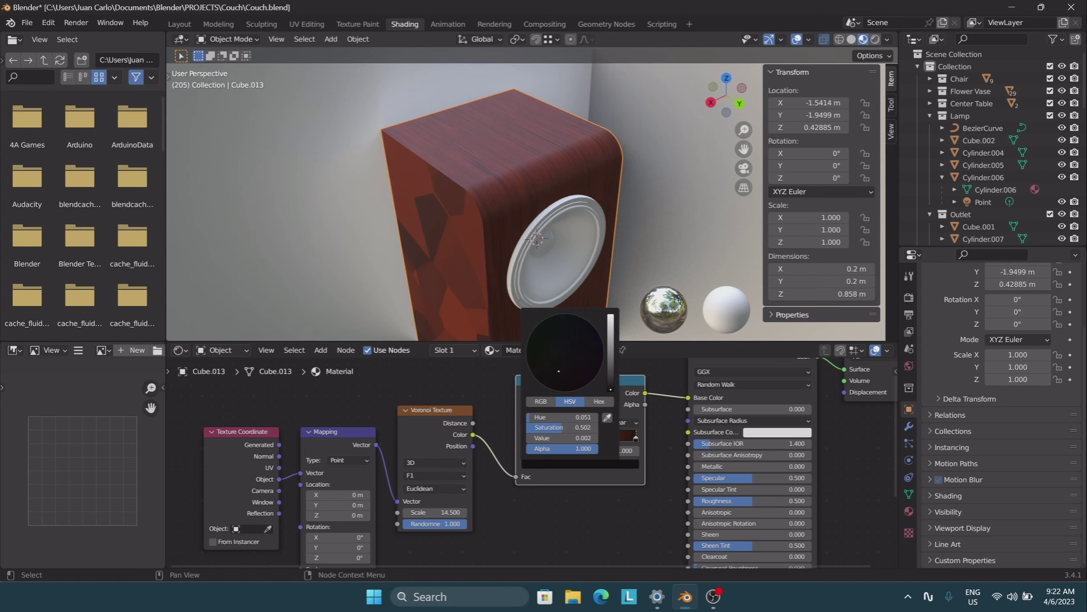
- Copy the wood texture nodes into a new second material slot, Speker 2
scroll(494, 411, down, 2)
drag(780, 517, 312, 400)
right_click(476, 329)
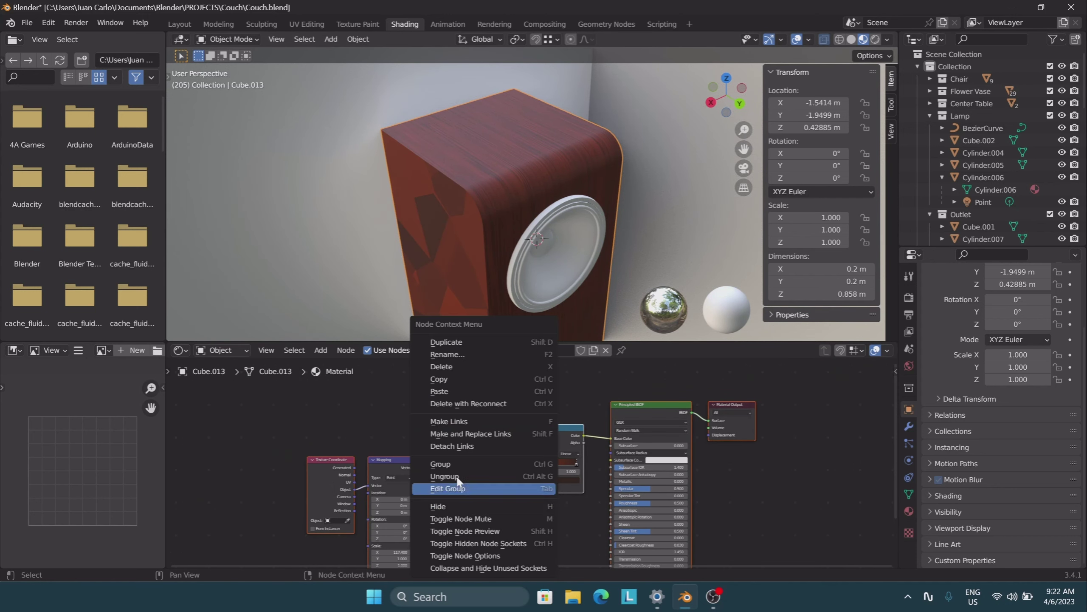
right_click(614, 329)
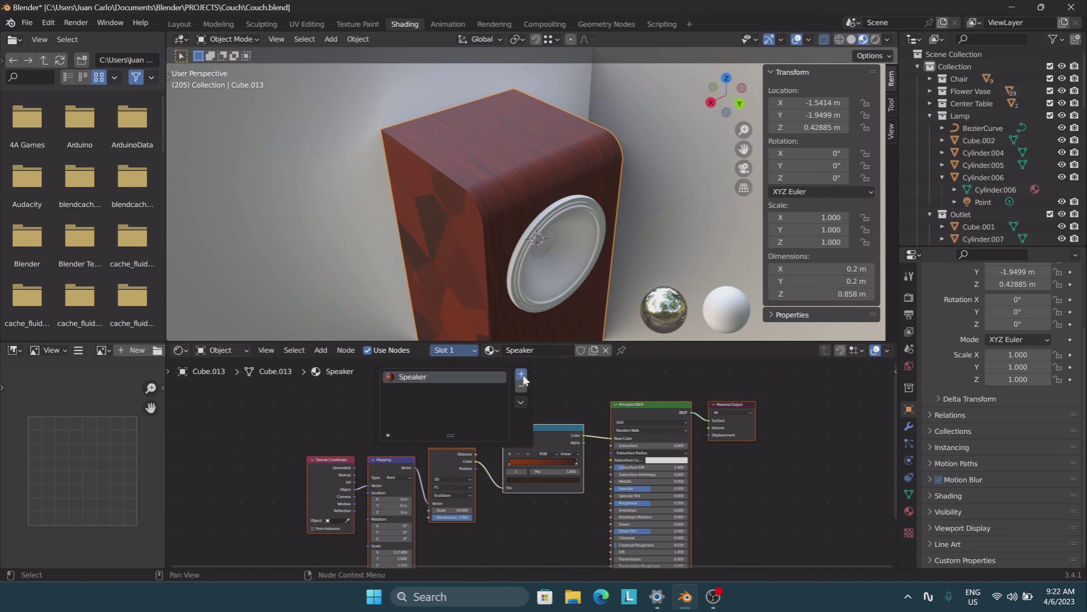
click(521, 374)
click(519, 350)
right_click(445, 444)
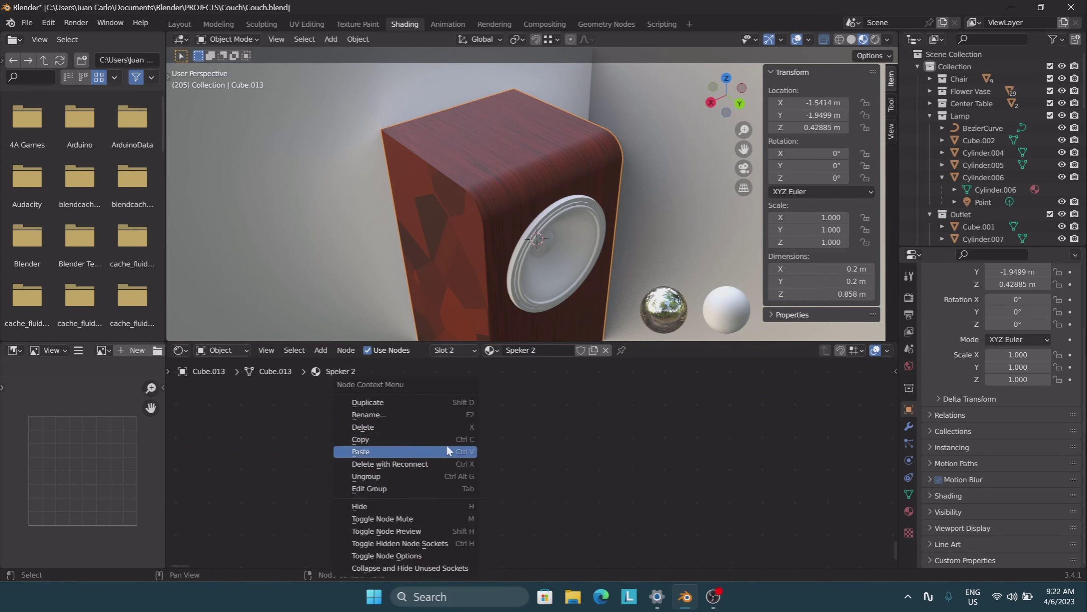
click(446, 443)
- Assign the Speker 2 material to the cabinet's front faces
key(Tab)
mouse_move(458, 212)
middle_down()
mouse_move(464, 162)
mouse_move(492, 202)
middle_up()
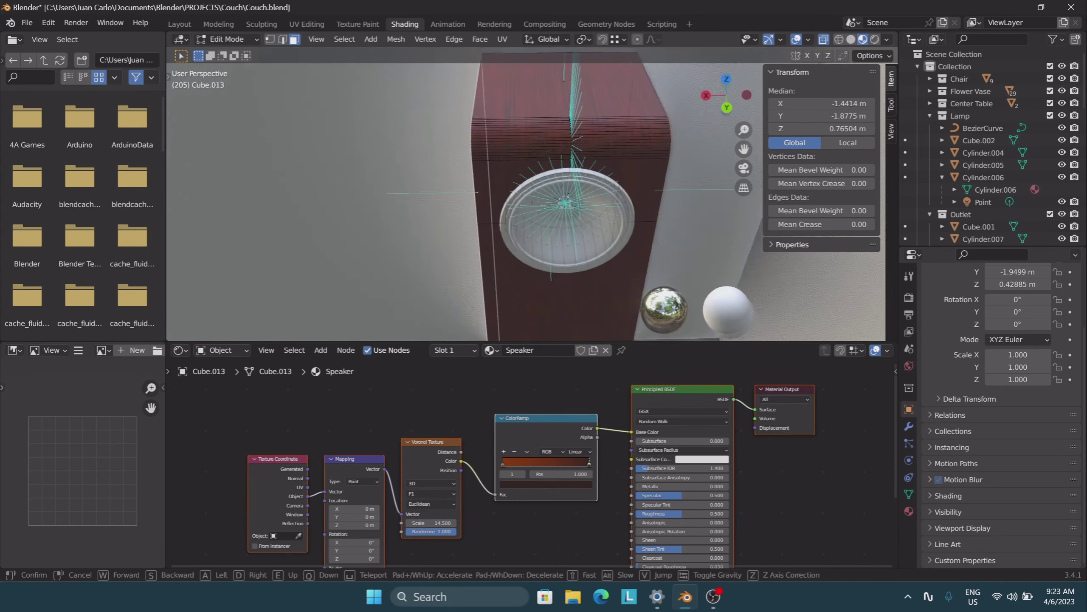
key(3)
click(479, 240)
click(909, 426)
click(1002, 296)
click(909, 511)
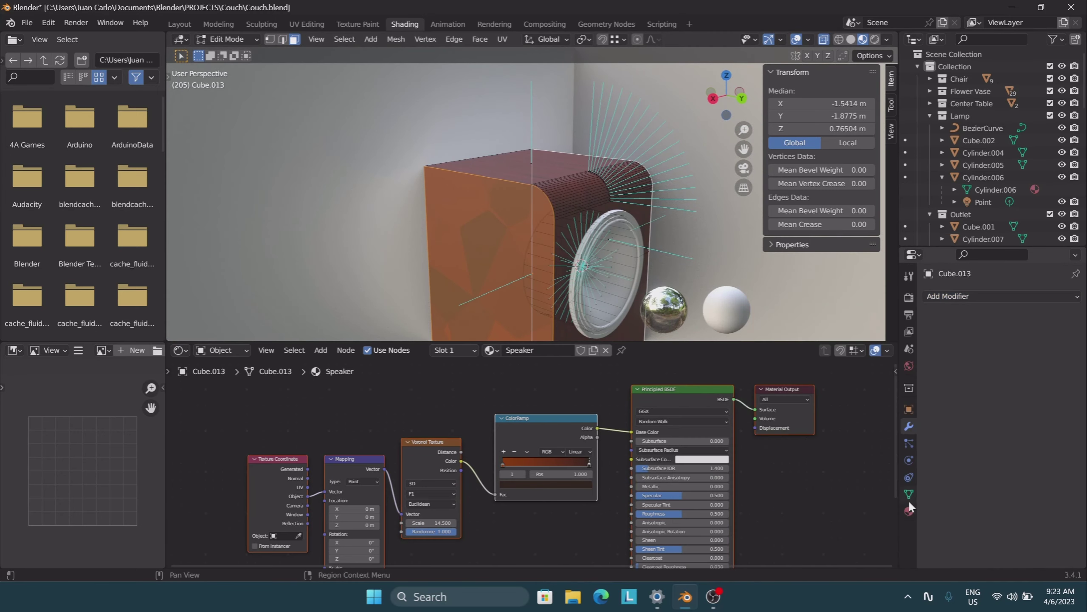
click(956, 312)
- Confirm the mapping values, return to Object Mode and select the speaker cone
key(Return)
middle_drag(355, 569, 367, 534)
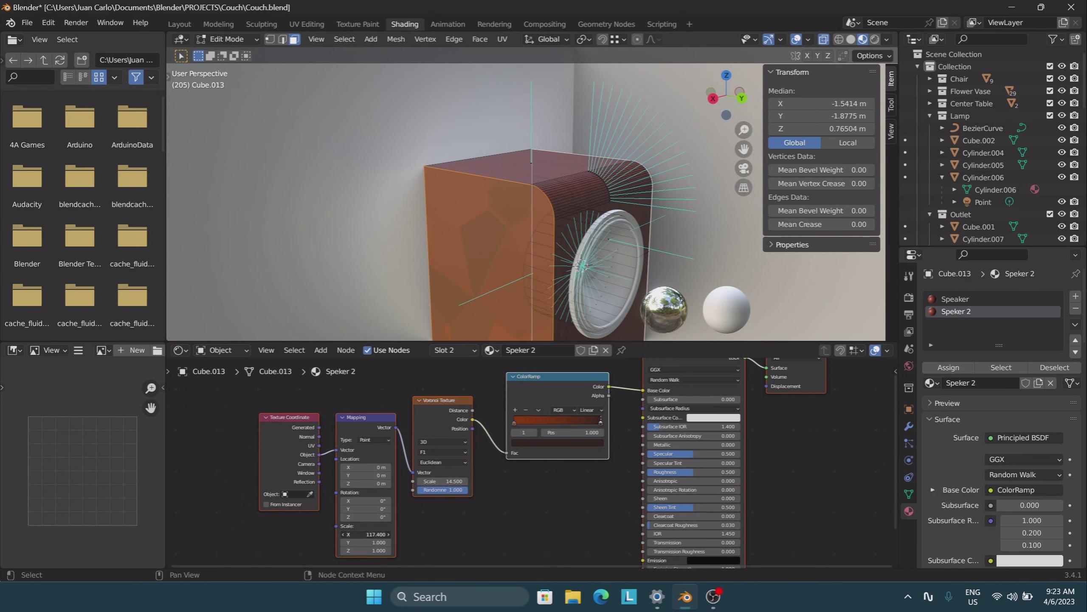
key(Tab)
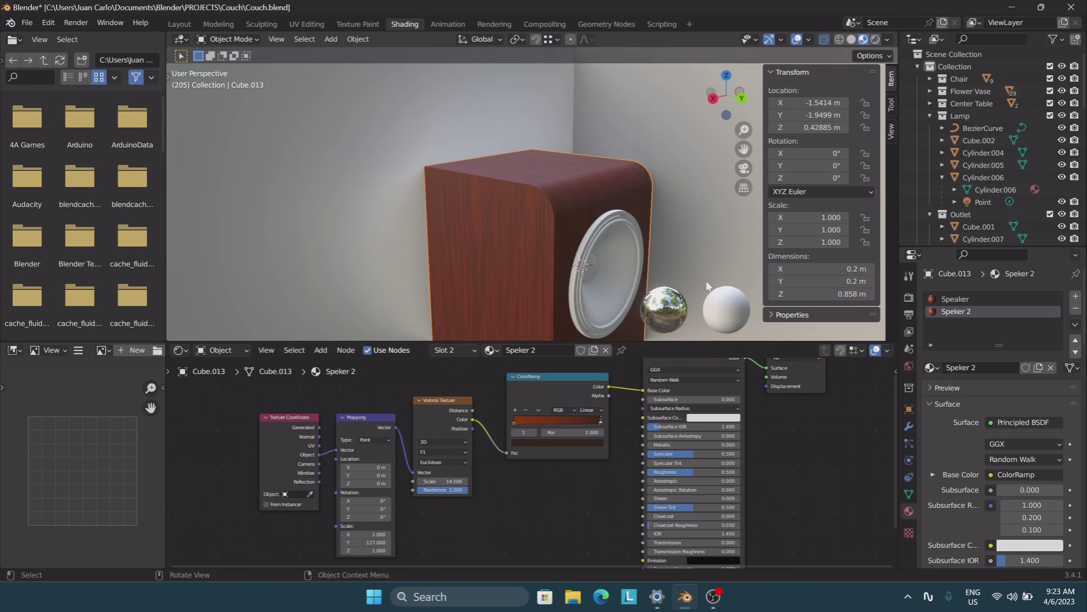
click(517, 257)
key(shift+grave)
- Select the surround ring around the speaker cone and give it a new material
key(s)
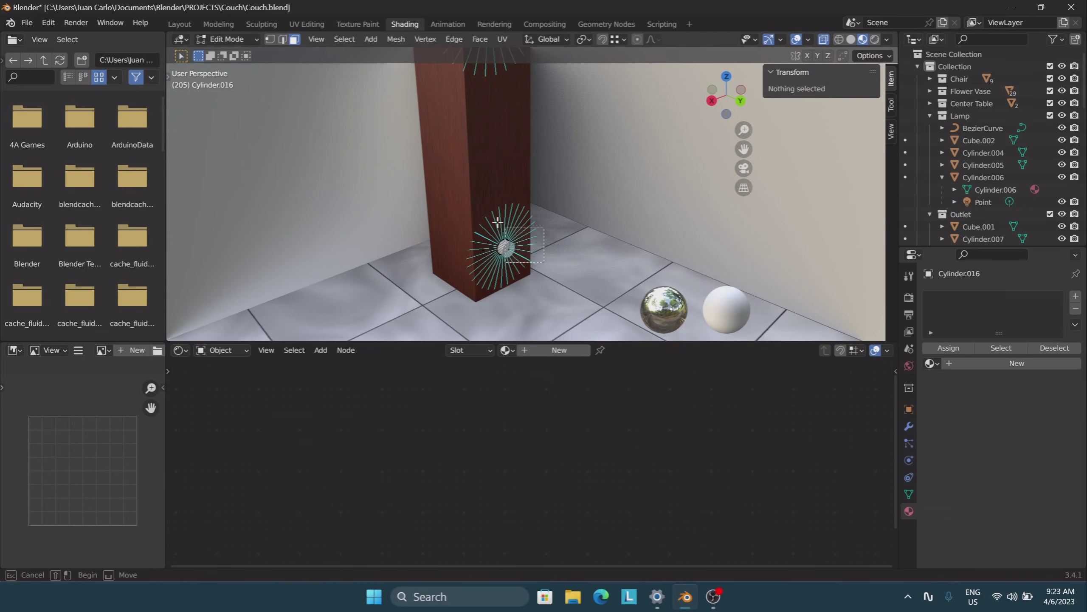
key(w)
key(s)
key(w)
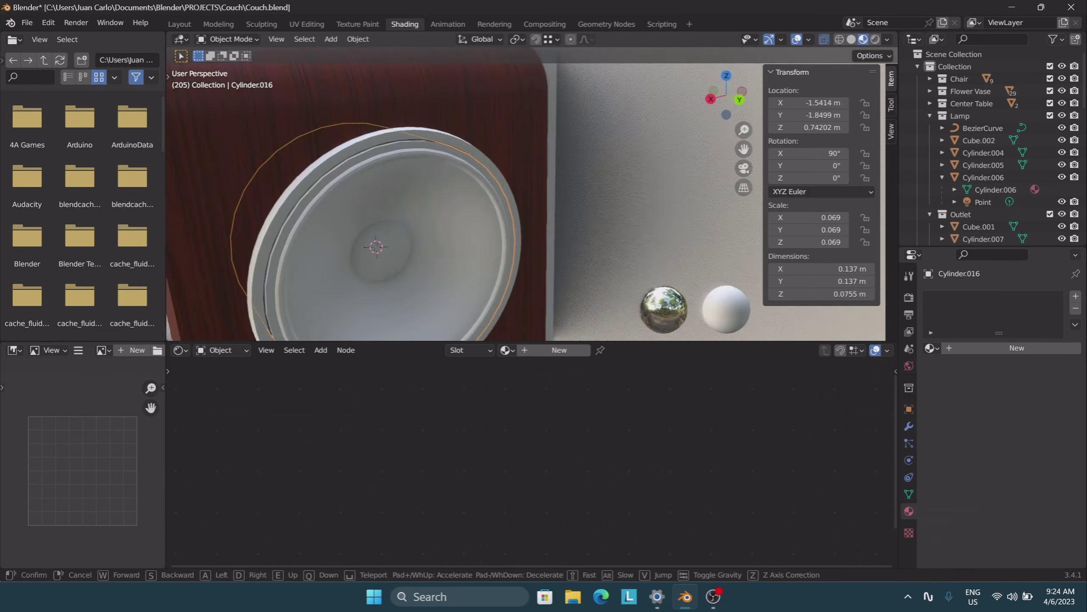
click(462, 171)
click(558, 350)
- Add a Noise Texture at scale 4.1 feeding the ring's Base Color
key(shift+a)
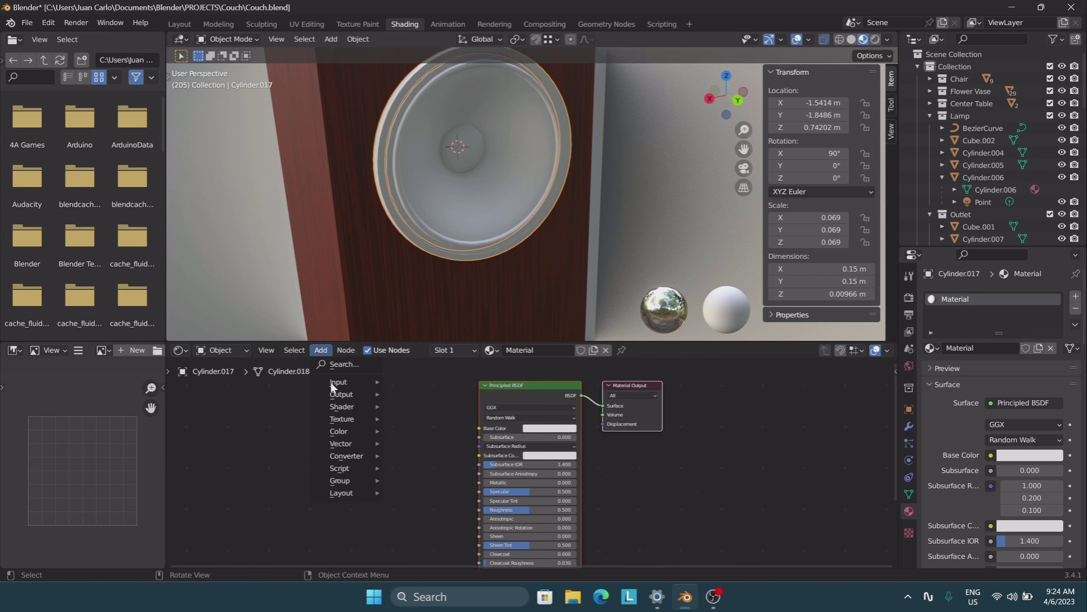
mouse_move(341, 419)
click(412, 388)
drag(560, 453, 579, 436)
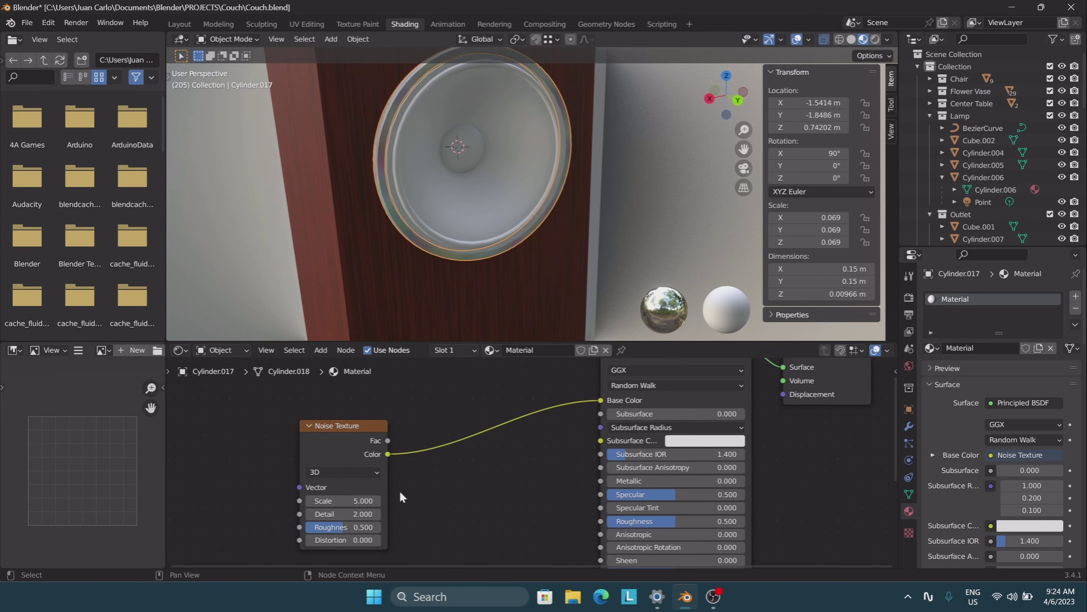
middle_drag(342, 500, 384, 447)
mouse_move(384, 448)
mouse_down()
mouse_move(355, 448)
mouse_move(411, 460)
mouse_move(372, 460)
mouse_up()
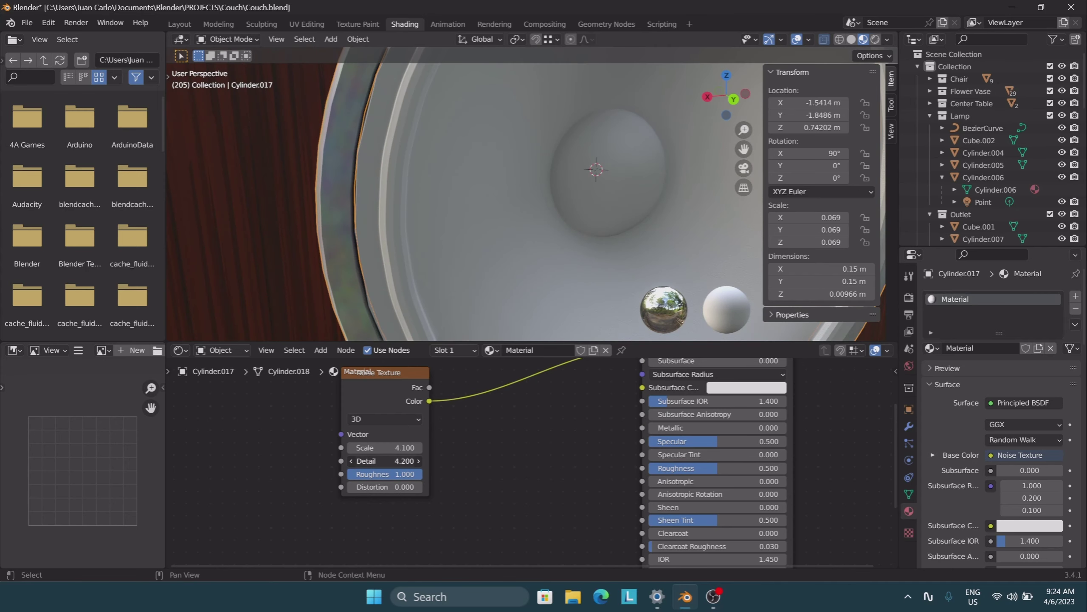
- Add a Mix Color node fed by the noise colour
click(467, 490)
click(461, 426)
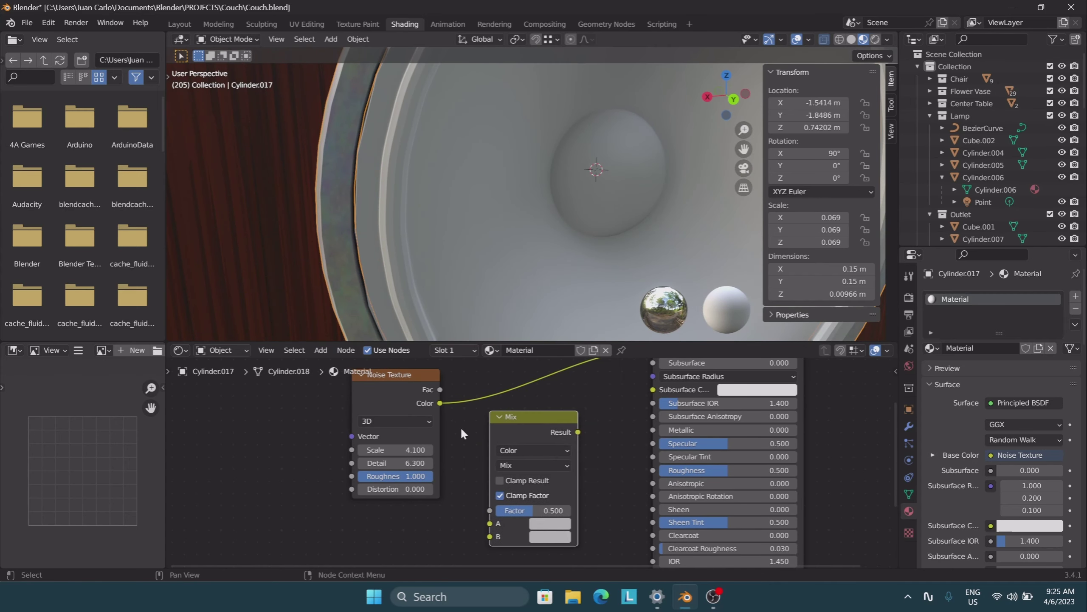
click(550, 536)
drag(440, 403, 490, 522)
middle_drag(576, 426, 559, 493)
drag(377, 441, 295, 446)
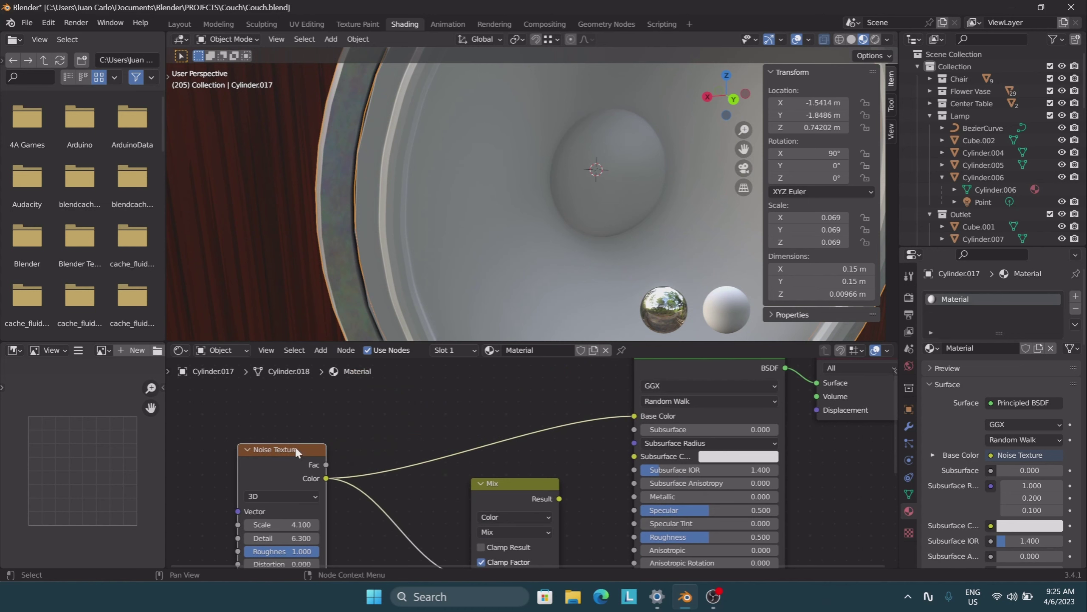
- Insert a Bright/Contrast node so the adjusted noise drives the Mix factor
key(ctrl+z)
key(ctrl+z)
click(321, 350)
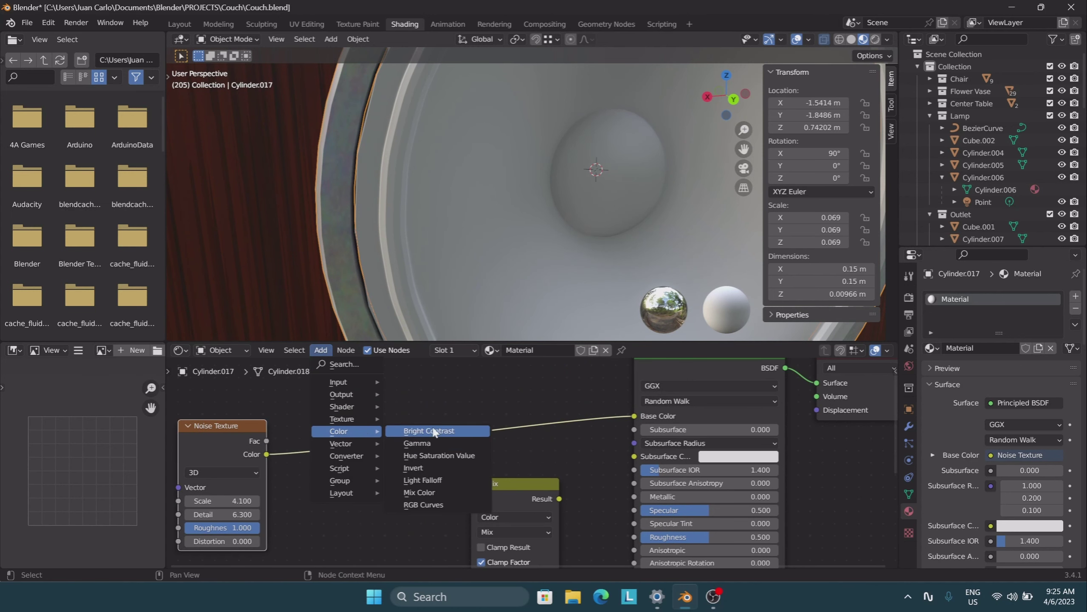
click(456, 430)
click(410, 457)
drag(411, 482, 445, 482)
middle_drag(432, 428, 457, 396)
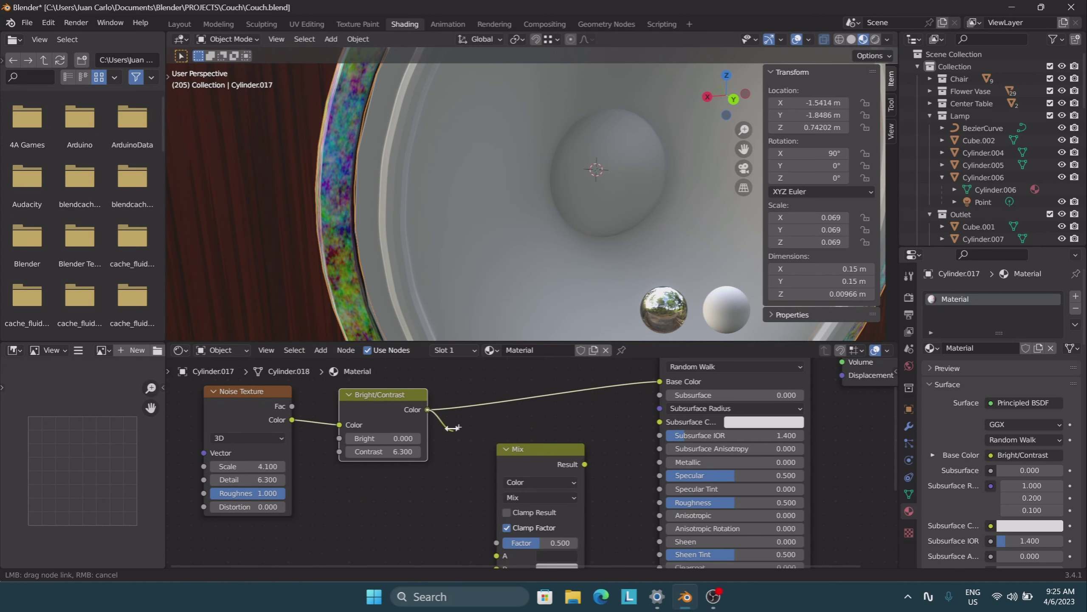
mouse_move(376, 438)
mouse_down()
mouse_move(402, 438)
mouse_move(497, 542)
mouse_up()
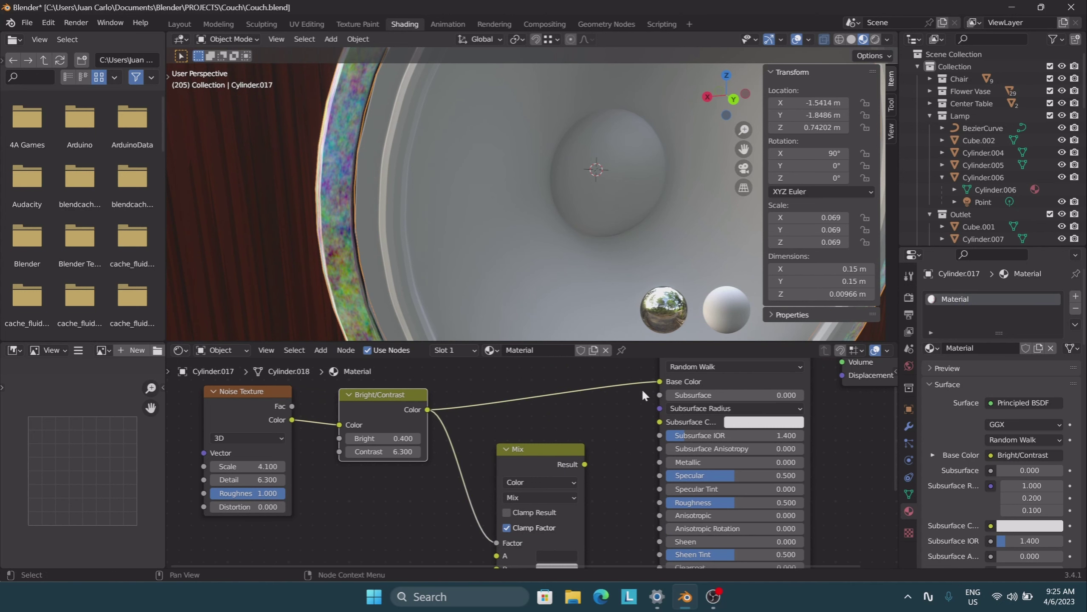
drag(584, 464, 659, 380)
- Set brightness to -0.3, contrast to 2.8 and the Mix A colour to grey
drag(385, 438, 356, 438)
click(556, 555)
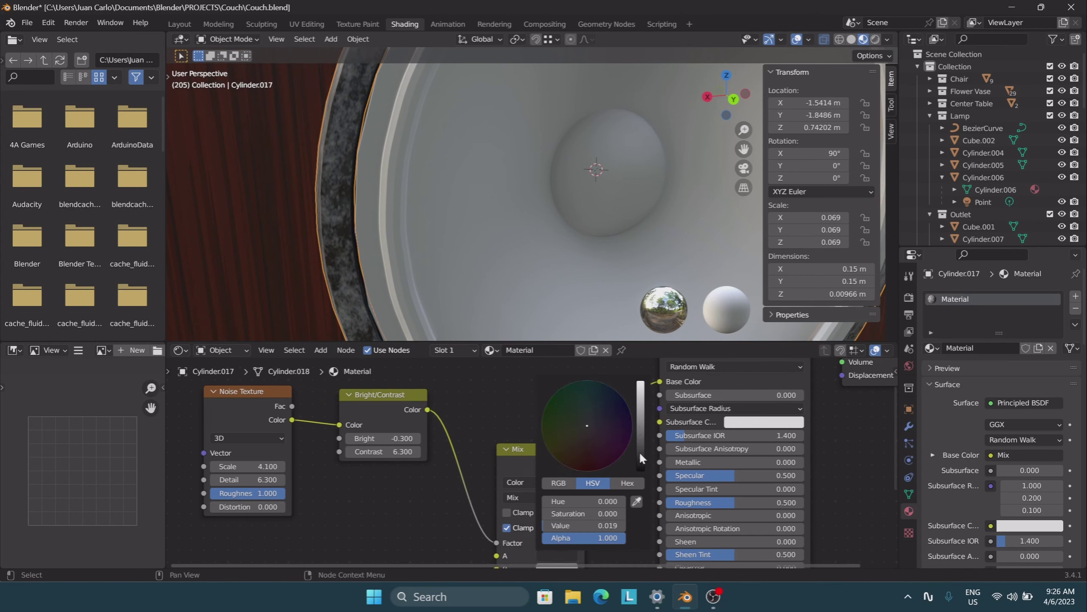
drag(638, 451, 639, 429)
key(ctrl+z)
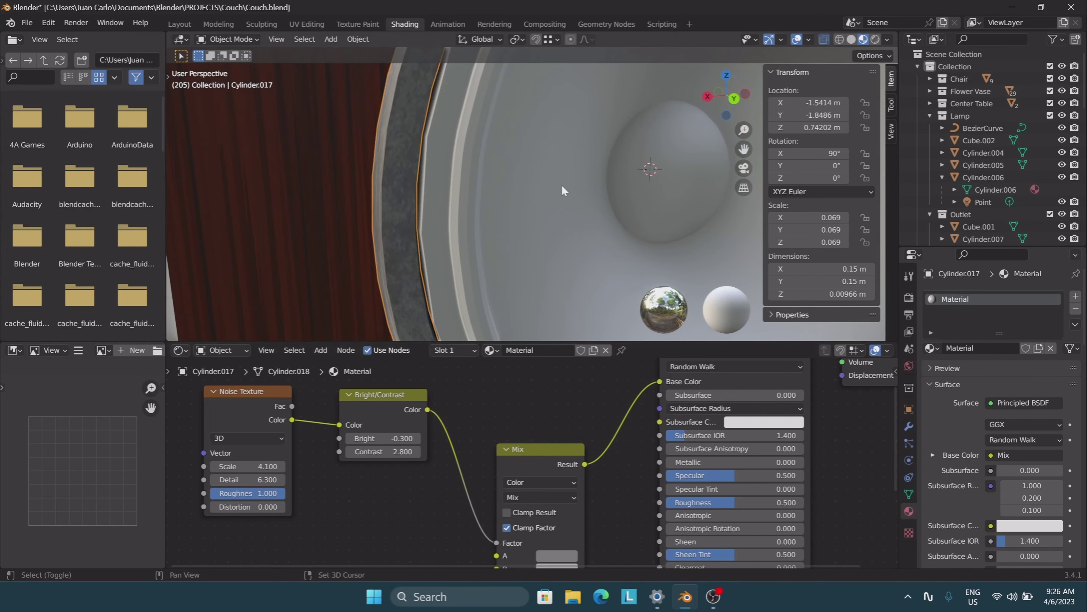
key(shift+grave)
click(635, 209)
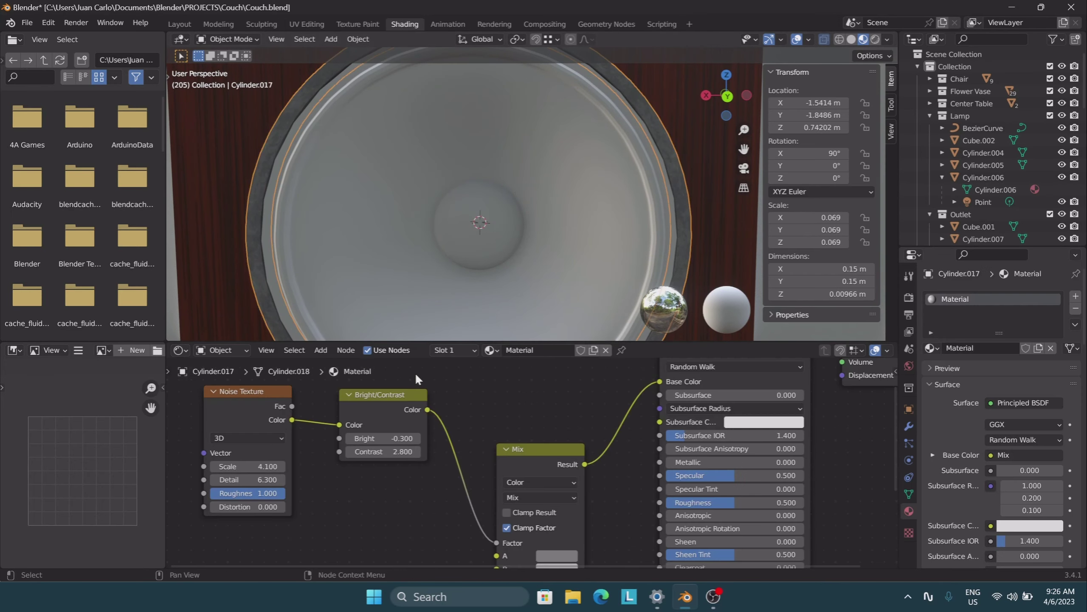
text(Speker)
- Name the dust cap's material and give it grey base, roughness 0.826, metallic 0.166
key(Return)
click(518, 218)
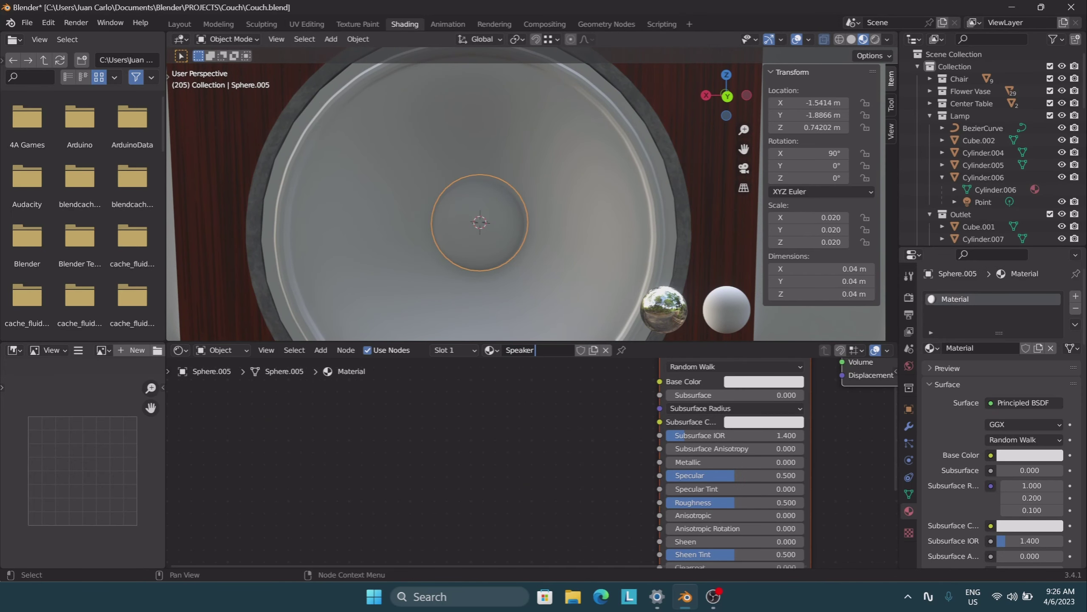
text(n)
key(Return)
text(e)
drag(735, 502, 779, 502)
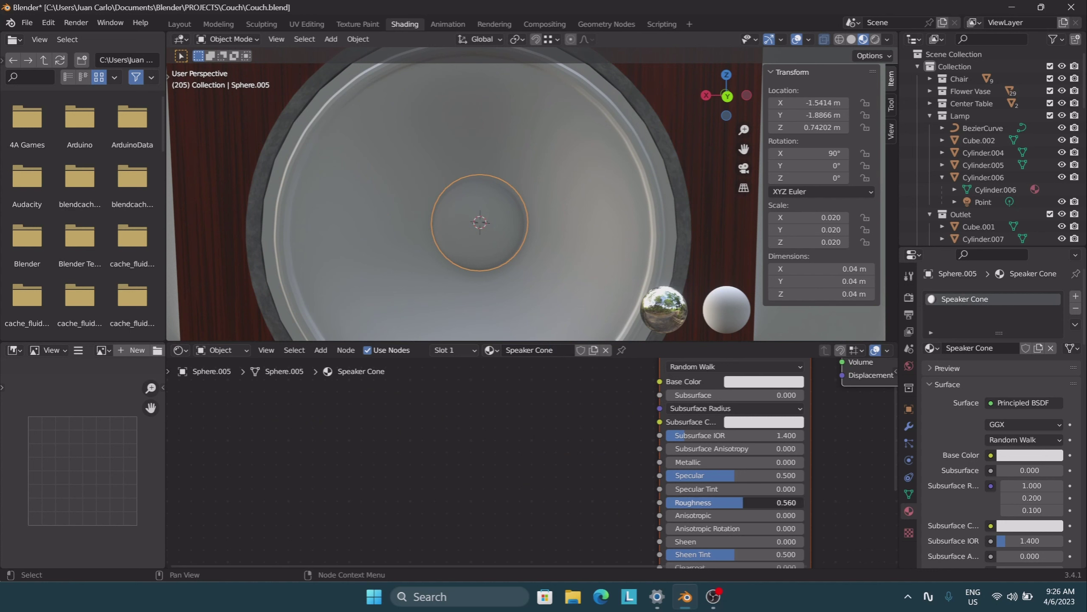
click(764, 381)
drag(834, 214, 834, 257)
middle_drag(387, 478, 643, 452)
drag(642, 452, 664, 453)
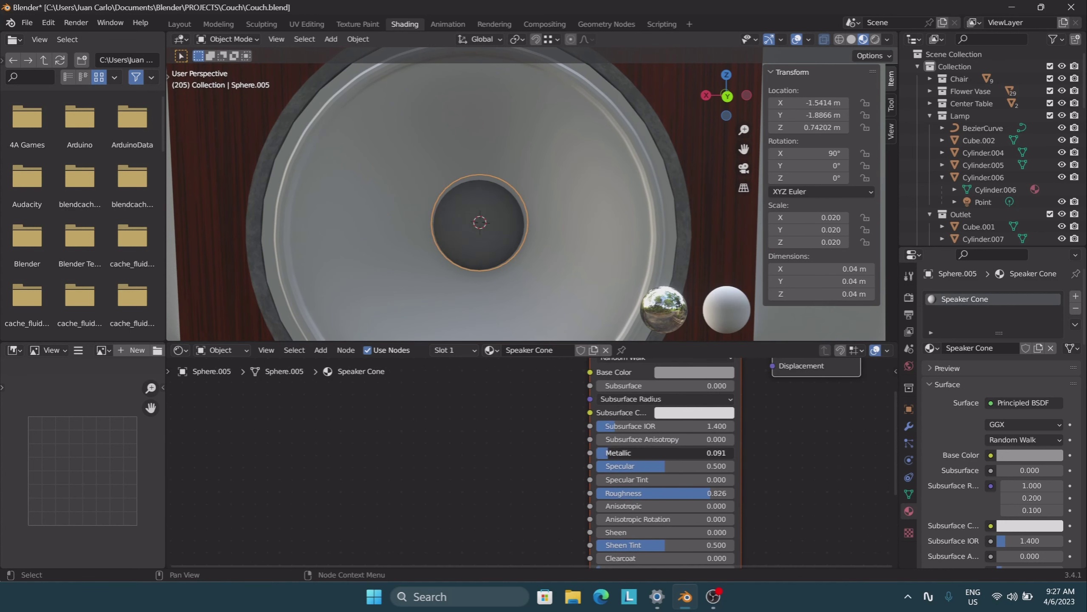
- Add a Voronoi Texture with mapping nodes, rotated 45° around Z, into Base Color
key(Home)
click(322, 350)
mouse_move(343, 419)
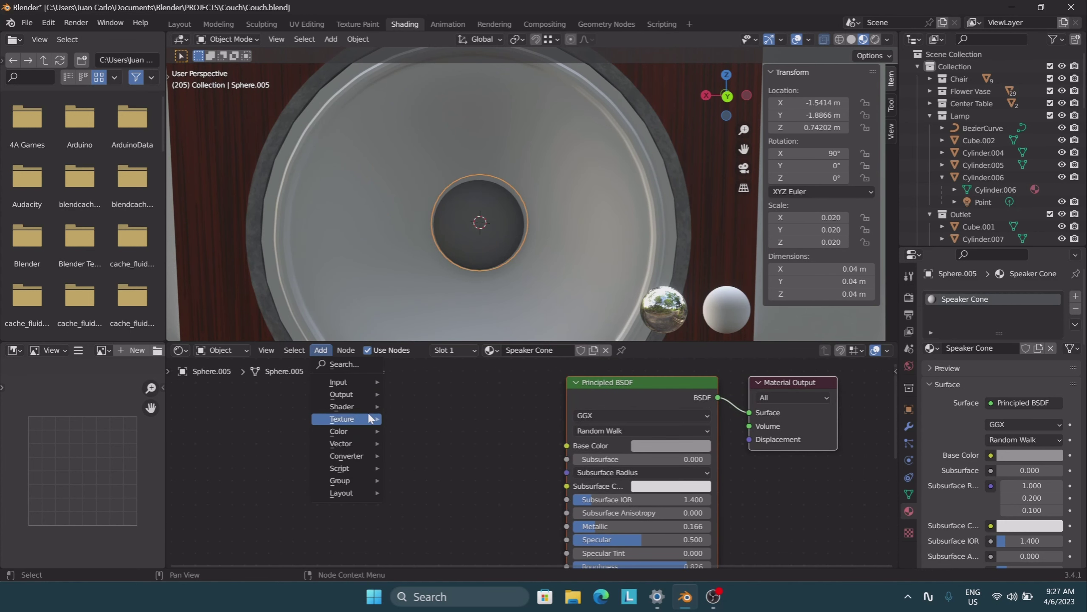
click(428, 395)
drag(402, 464, 566, 446)
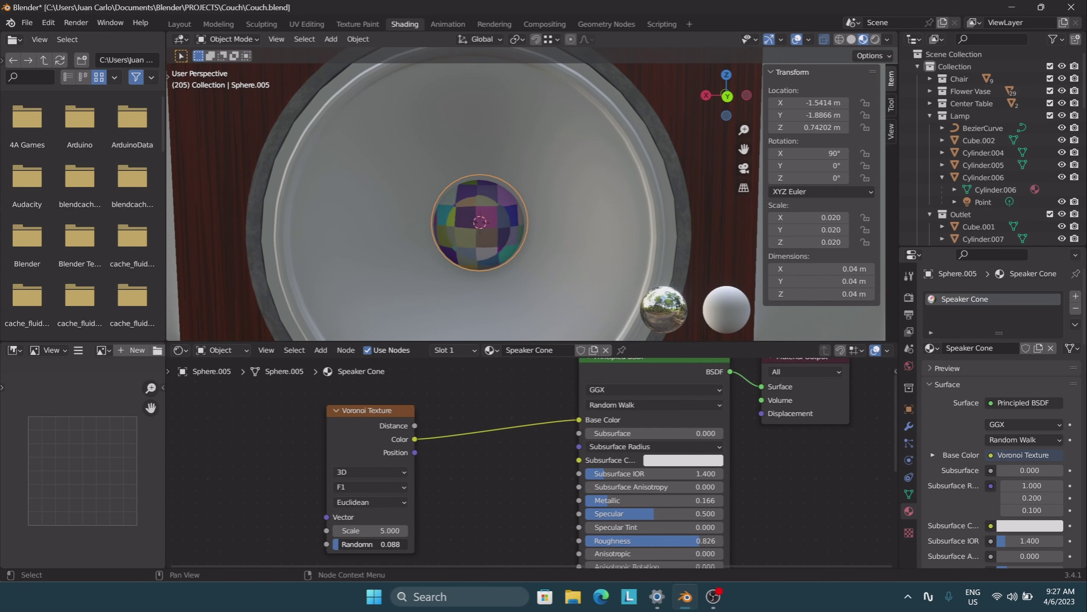
key(ctrl+t)
drag(257, 521, 271, 534)
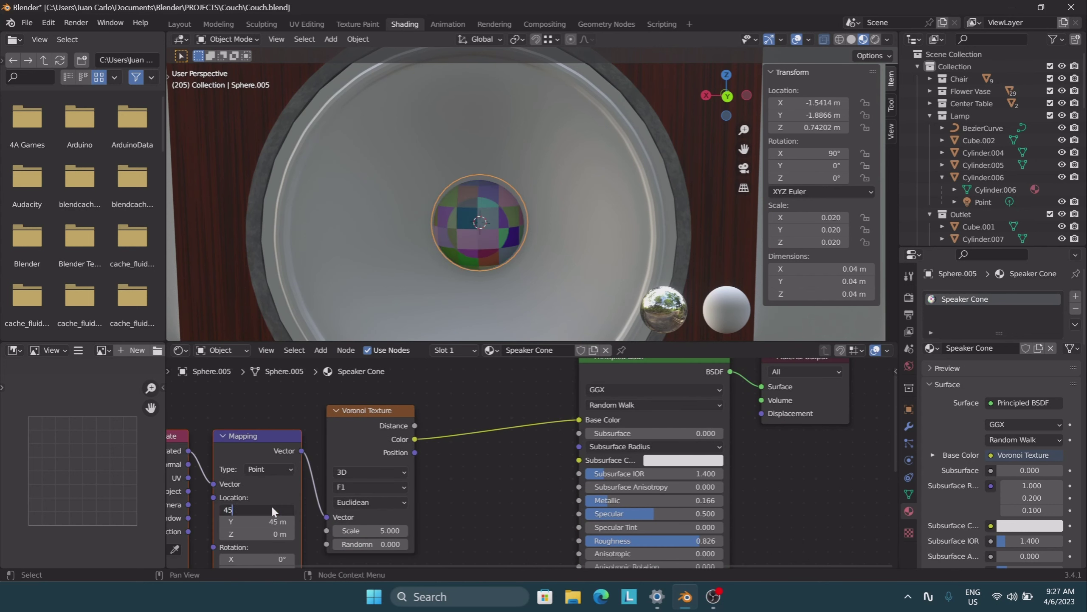
middle_drag(266, 497, 289, 474)
key(BackSpace)
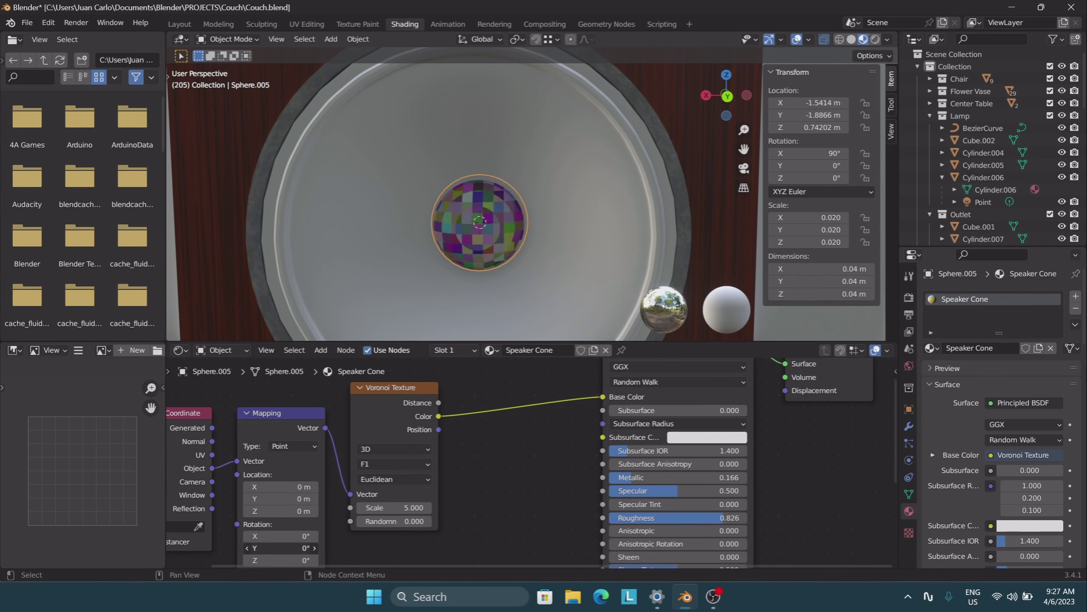
drag(274, 560, 300, 560)
- Feed Voronoi Distance to Base Color, try an Invert node, and set scale 60.9
drag(731, 115, 702, 141)
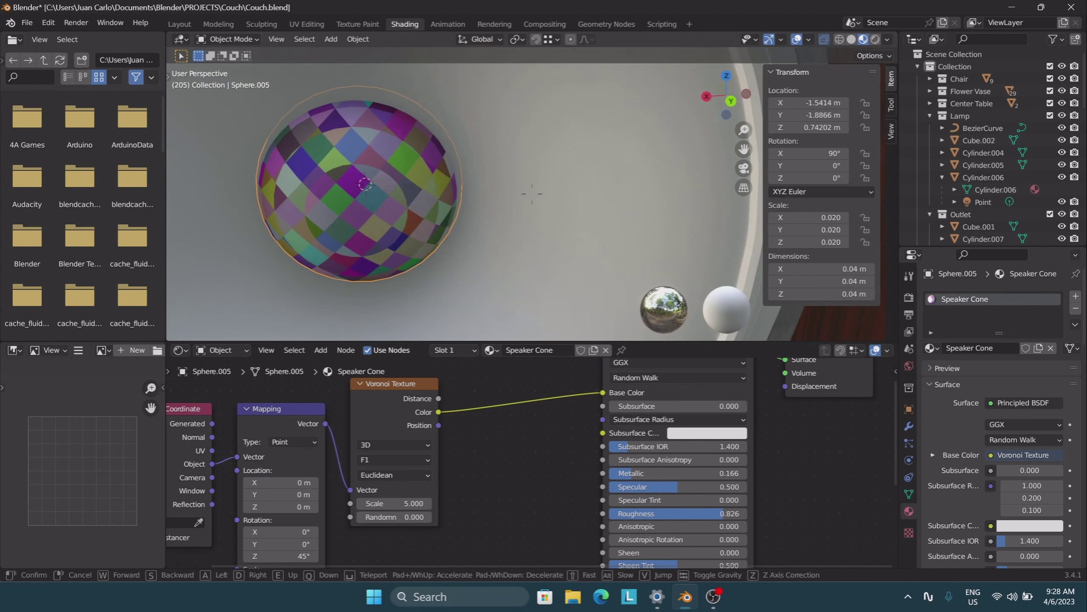
drag(438, 398, 603, 393)
click(323, 354)
click(420, 475)
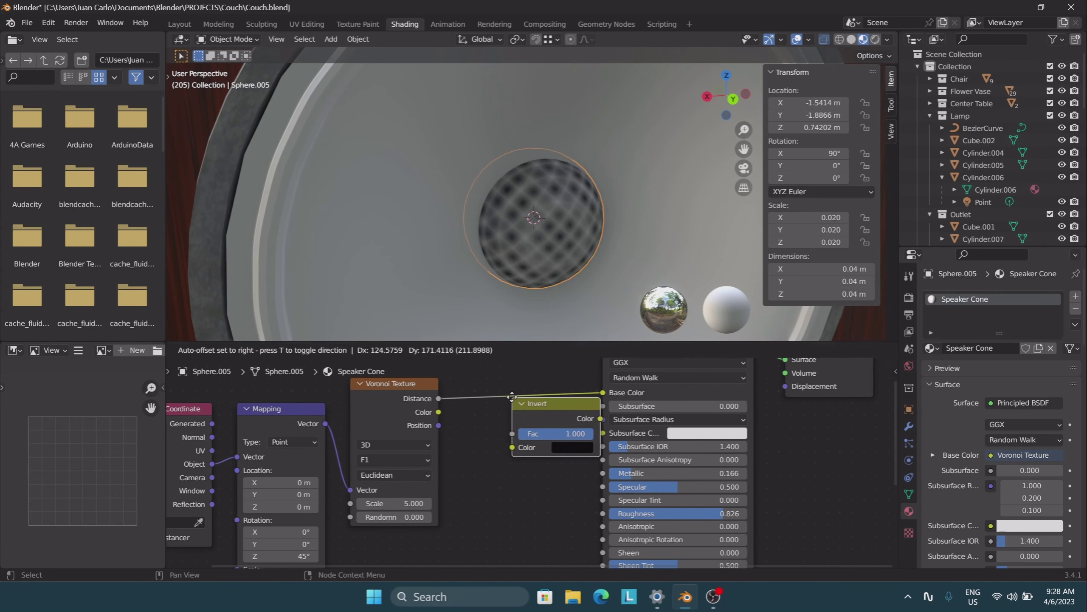
click(533, 399)
click(394, 506)
text(60.9)
key(Return)
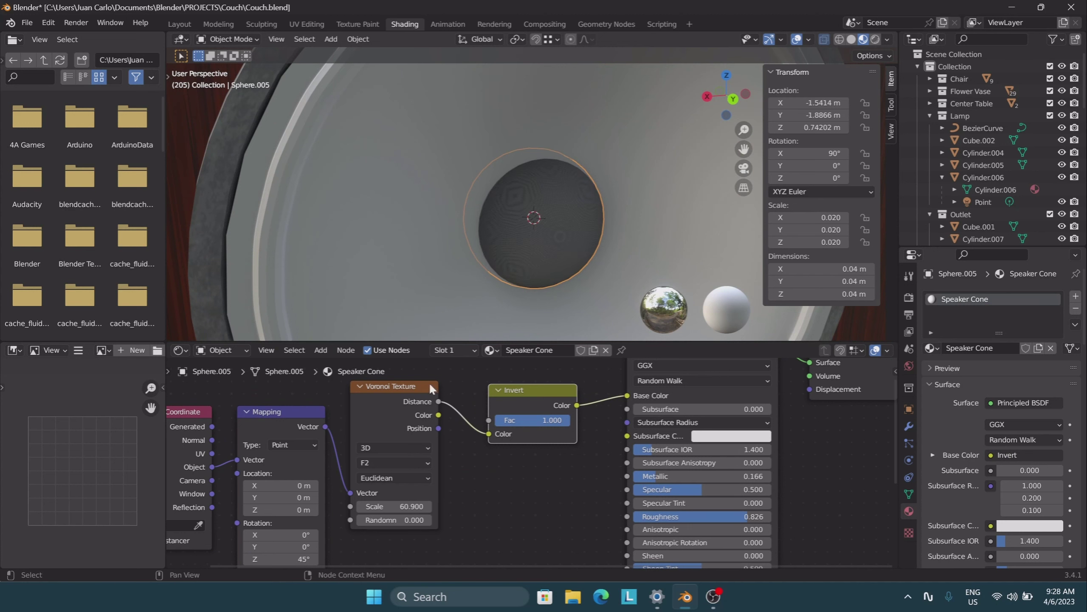
drag(531, 390, 527, 457)
drag(438, 401, 628, 395)
- Try Voronoi features F2, F1 and Smooth F1, settling on Distance to Edge
click(411, 463)
click(386, 490)
click(413, 462)
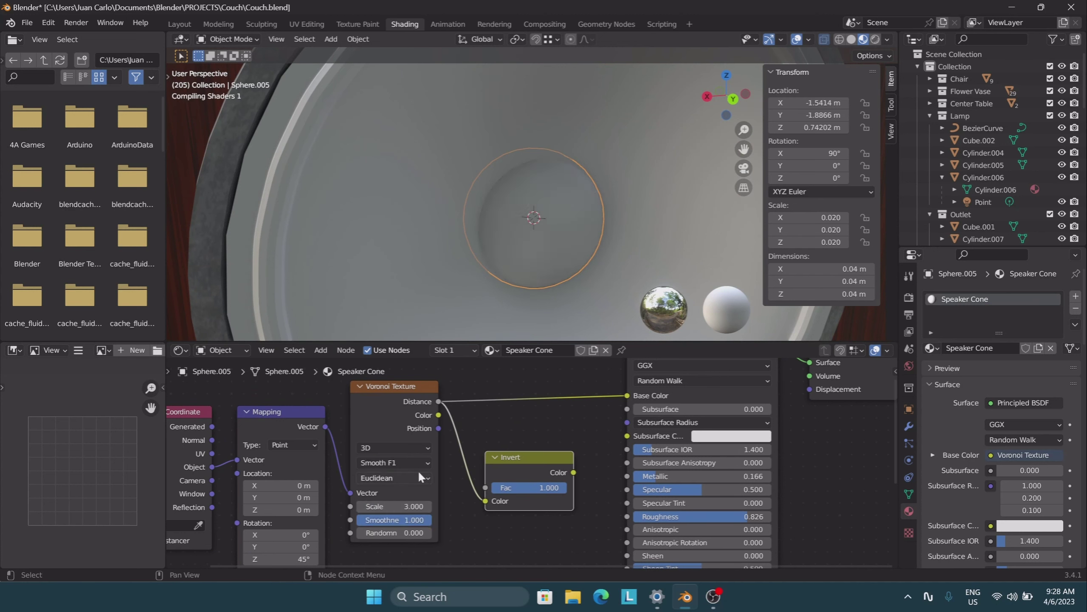
click(394, 462)
click(417, 489)
click(394, 462)
click(409, 514)
click(394, 436)
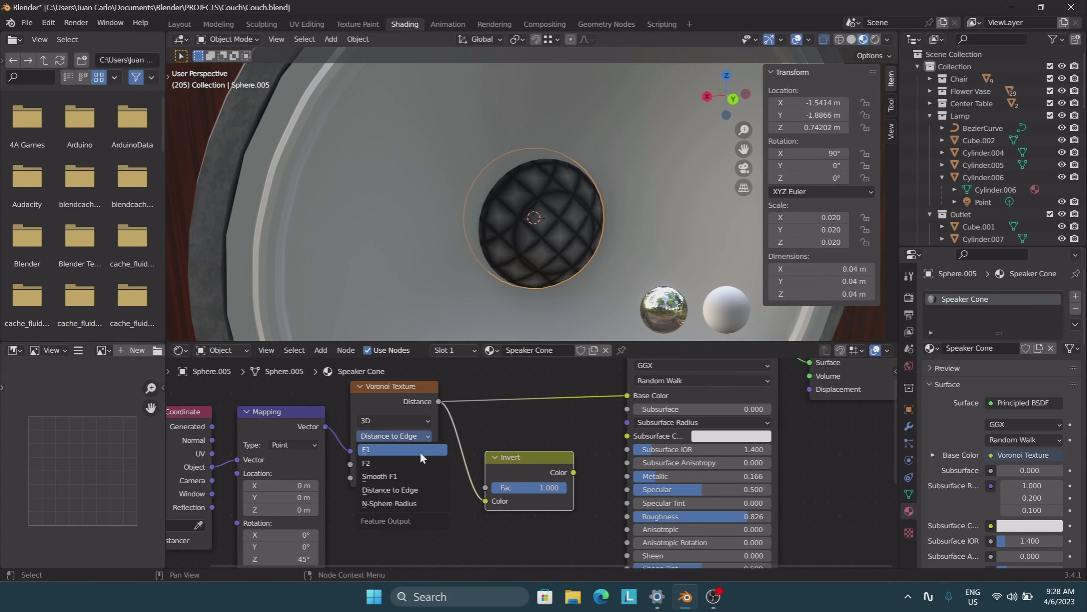
click(422, 477)
click(420, 462)
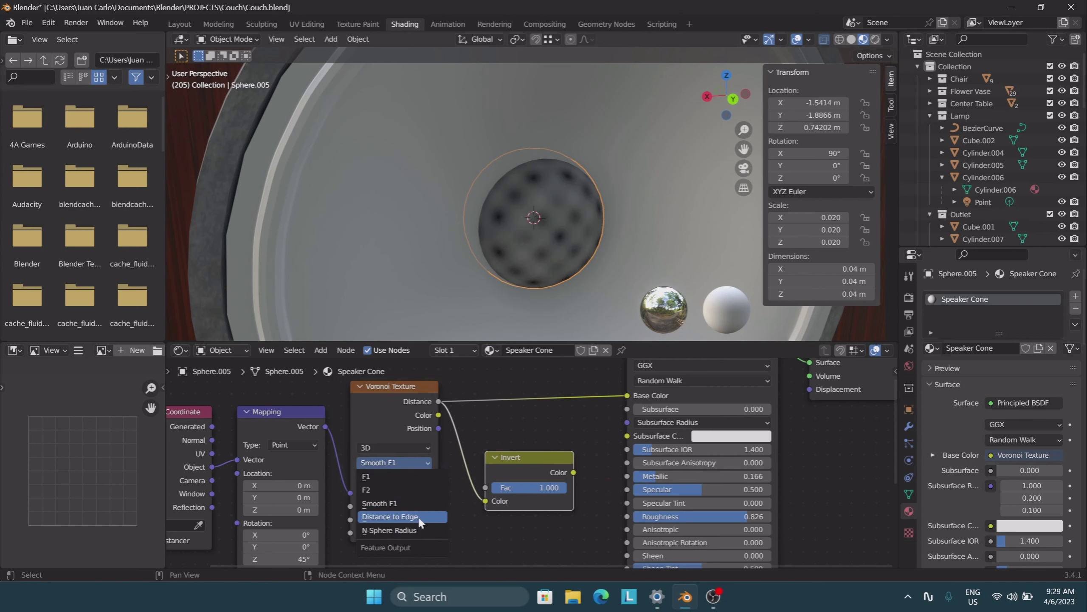
click(417, 516)
- Raise the Voronoi scale to about 32 and insert a Mix node into the Base Color link
drag(394, 465, 428, 465)
mouse_move(533, 457)
mouse_down()
mouse_move(539, 473)
mouse_move(537, 390)
mouse_up()
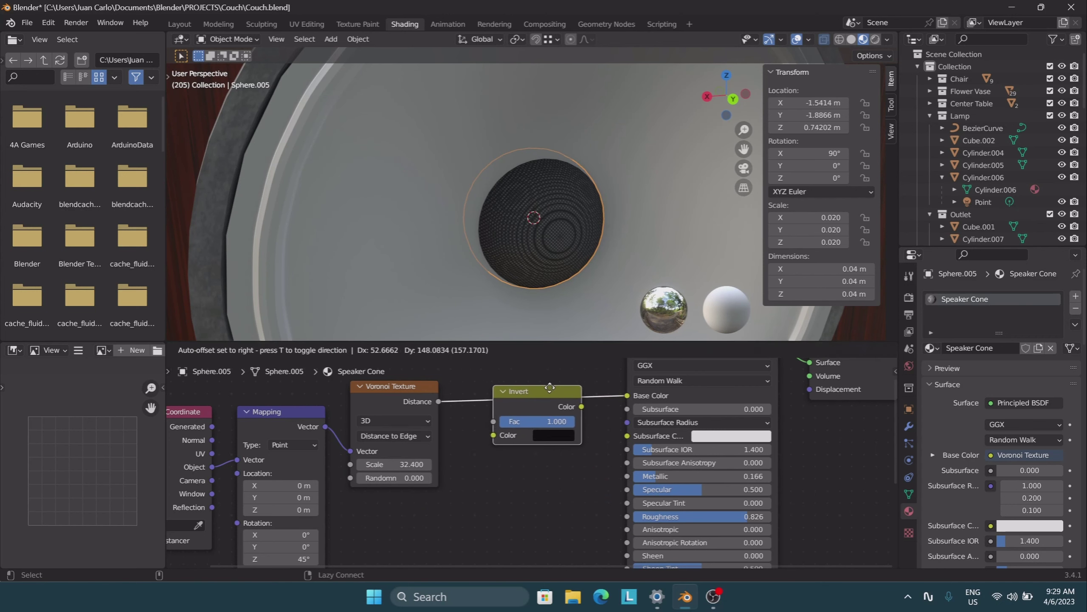
drag(393, 464, 433, 464)
scroll(481, 434, down, 2)
scroll(555, 482, down, 1)
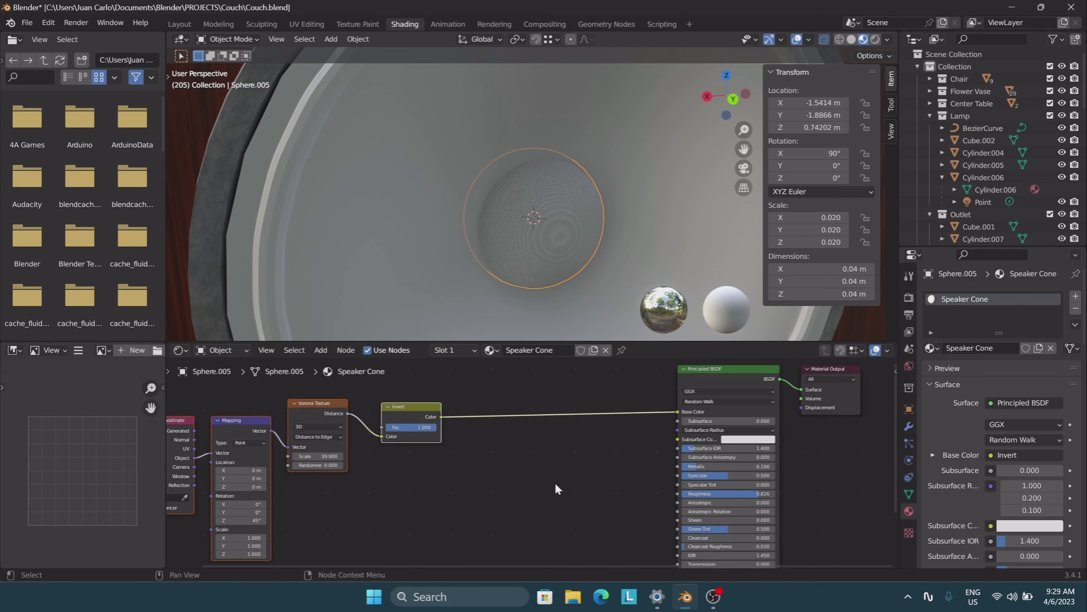
key(shift+a)
text(mi)
click(321, 350)
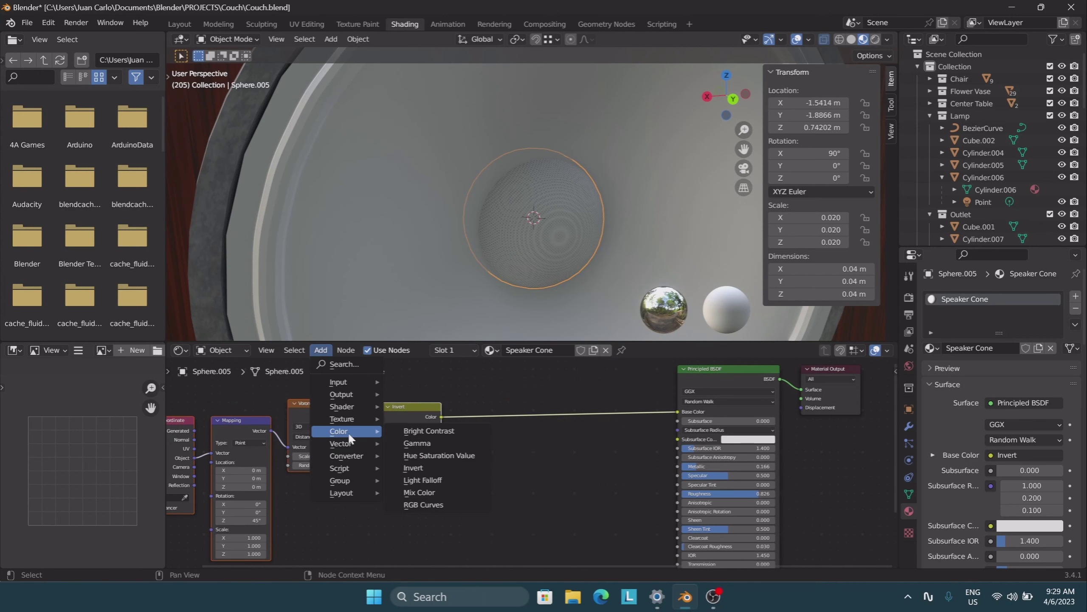
click(418, 467)
click(546, 407)
- Delete the Invert node and let Voronoi Distance blend the Mix between two greys
key(x)
drag(347, 414, 517, 466)
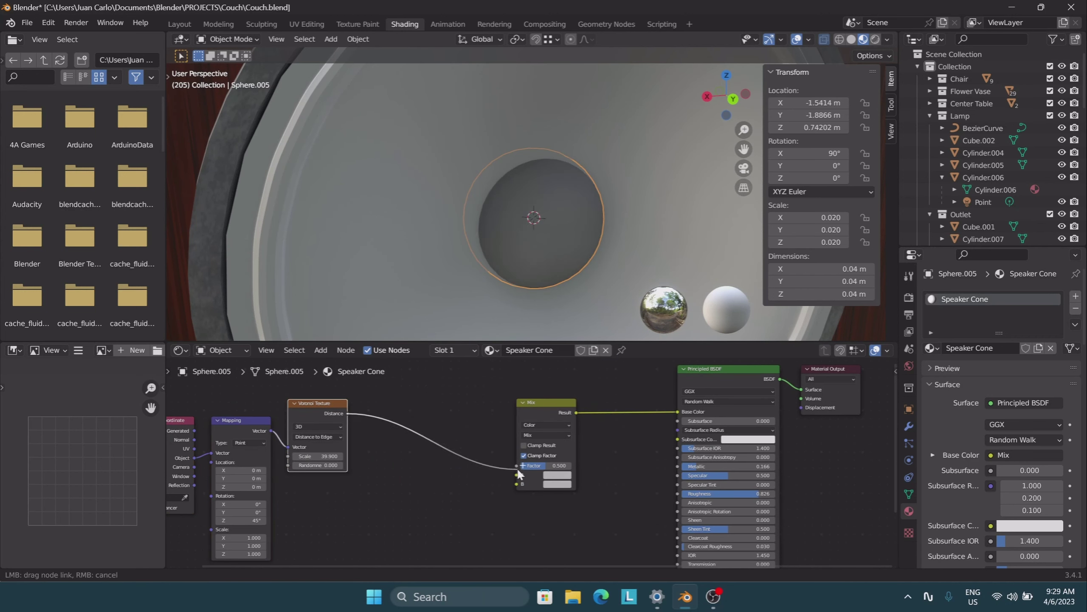
scroll(556, 480, up, 2)
click(572, 481)
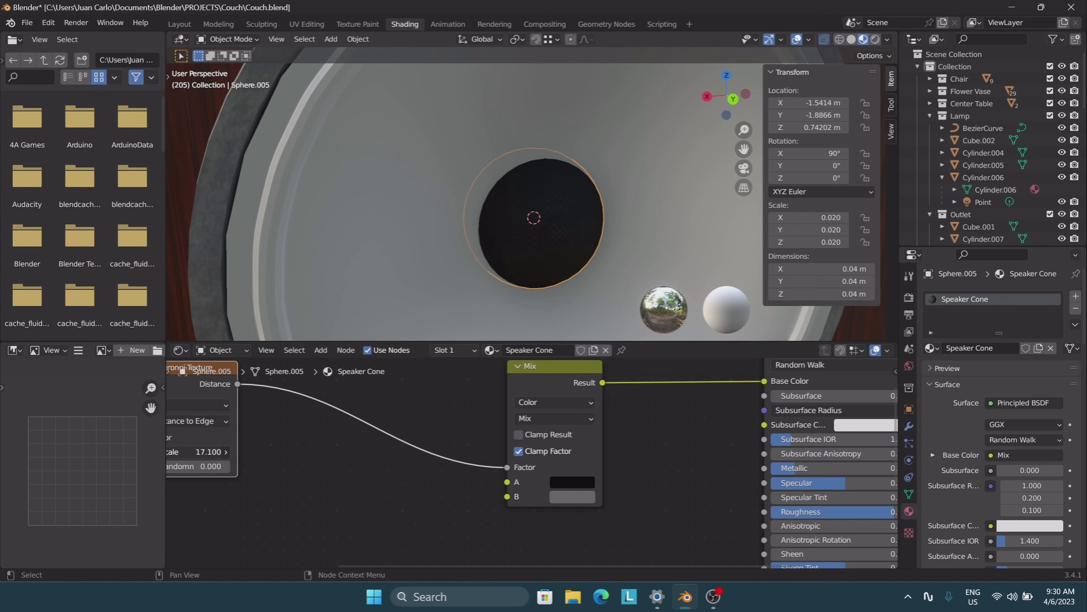
scroll(540, 463, down, 1)
click(567, 479)
click(567, 479)
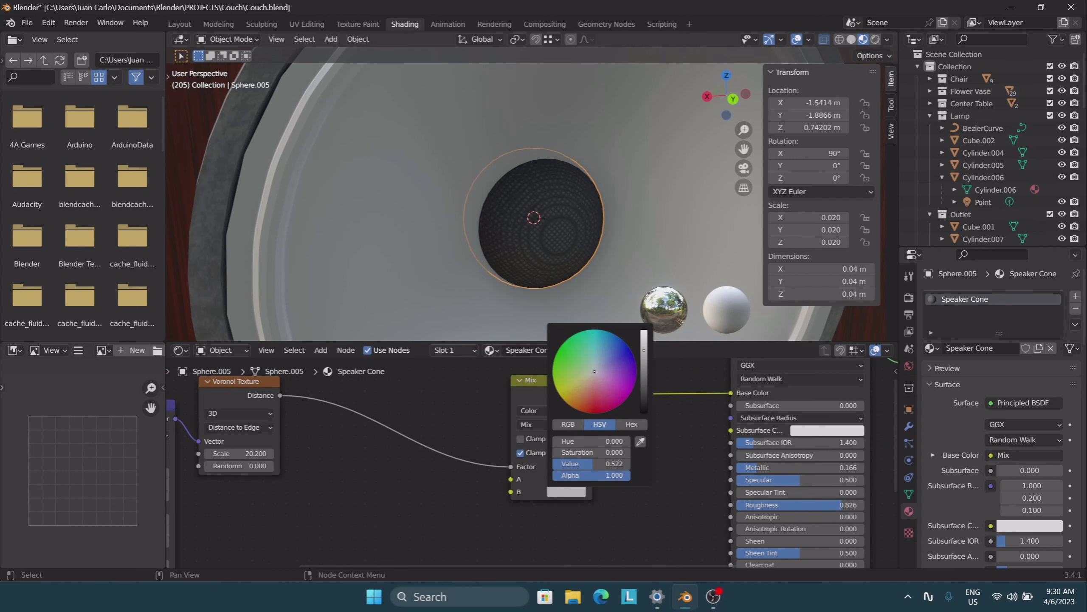
click(566, 479)
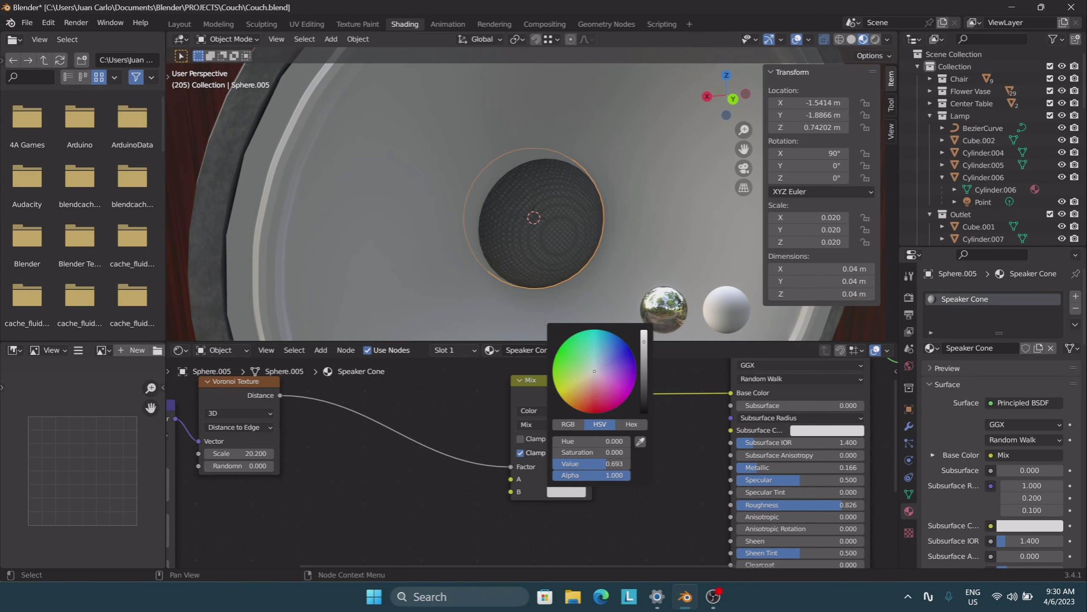
- Assign the existing Speaker Cone material to the speaker cone
click(439, 287)
click(506, 350)
click(536, 369)
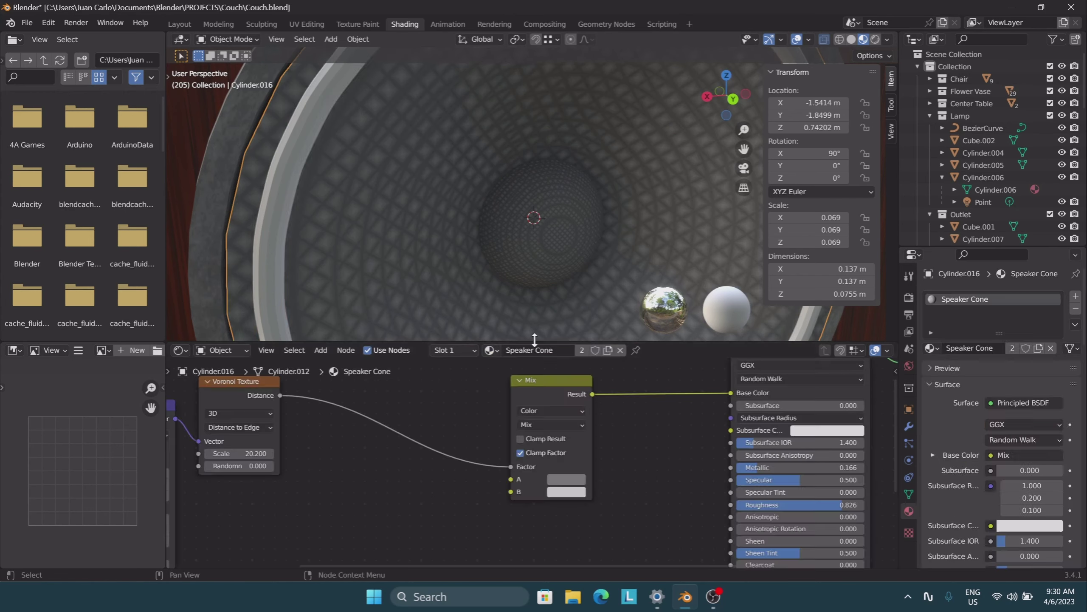
click(535, 257)
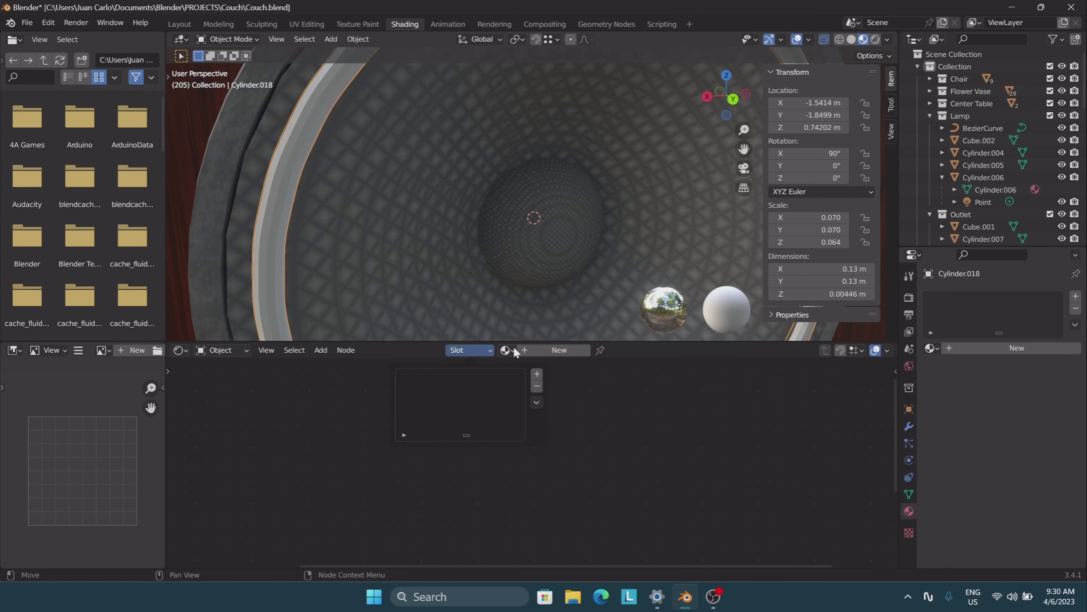
- Return to the surround ring and name its new material Speker Rbber
click(486, 240)
middle_drag(402, 461, 584, 509)
key(ctrl+z)
text(Spek)
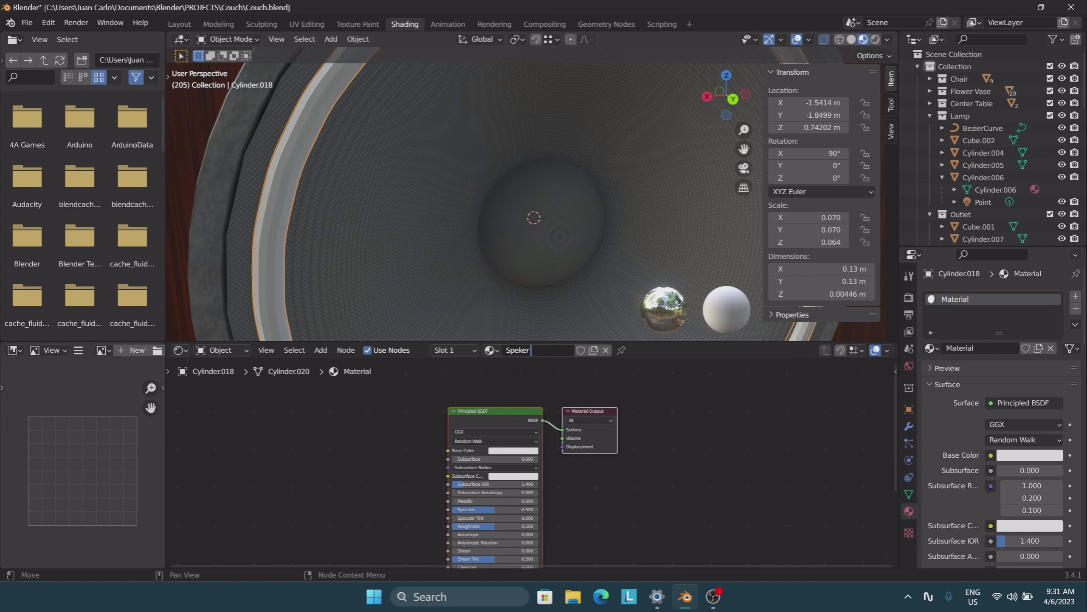
text(er)
key(Return)
scroll(573, 519, up, 3)
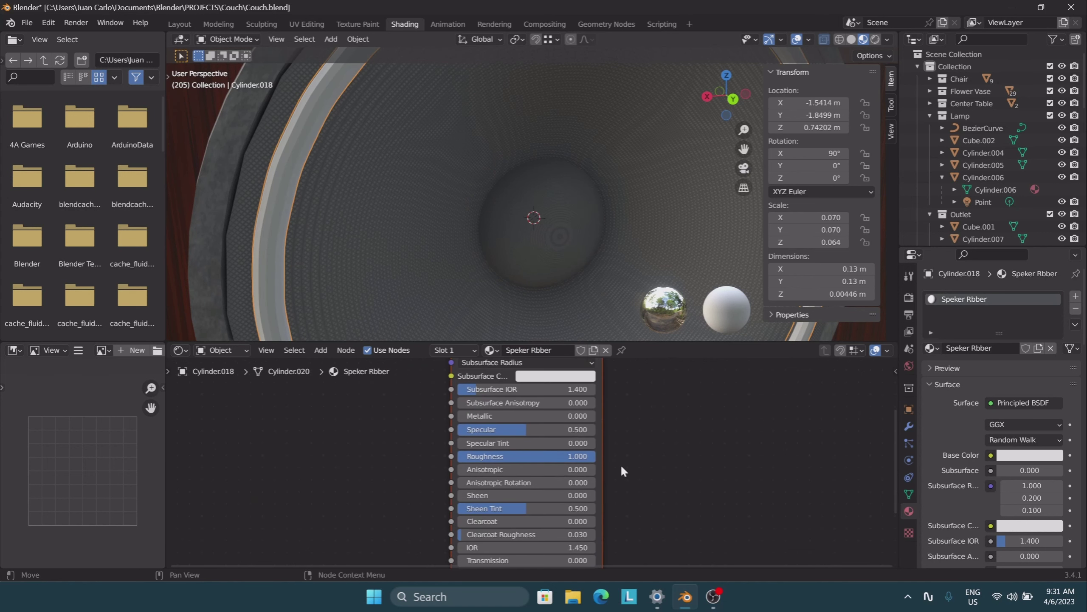
- Make the rubber grey with roughness 1, specular 0, sheen tint 0 and rough clearcoat
click(556, 389)
middle_drag(509, 464, 531, 488)
drag(535, 486, 480, 486)
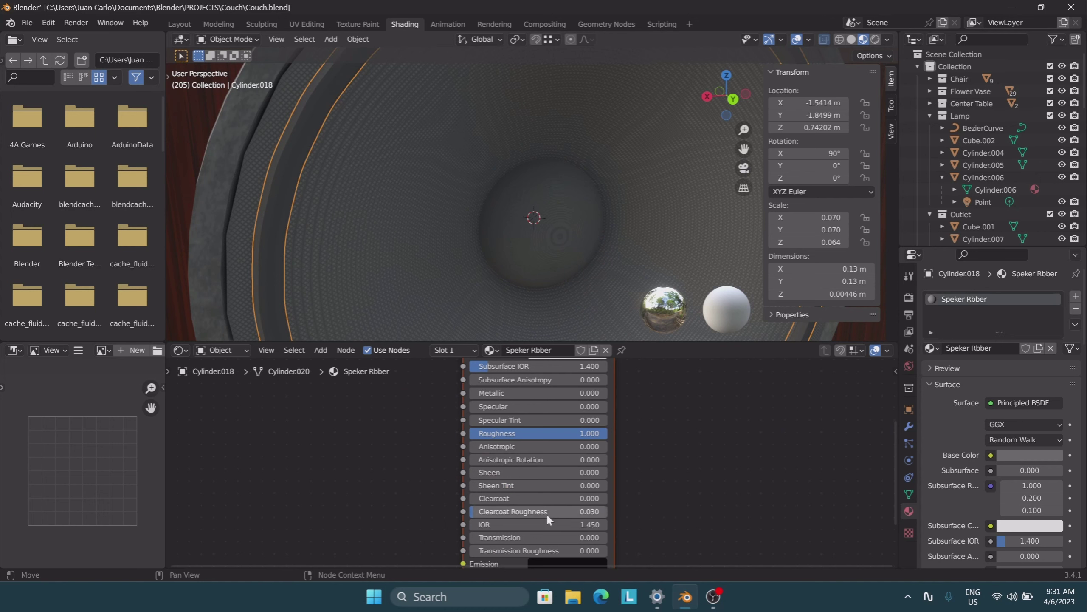
mouse_move(547, 533)
mouse_down()
mouse_move(488, 534)
mouse_move(538, 547)
mouse_up()
drag(488, 560, 615, 560)
middle_drag(612, 527, 686, 529)
scroll(584, 268, down, 5)
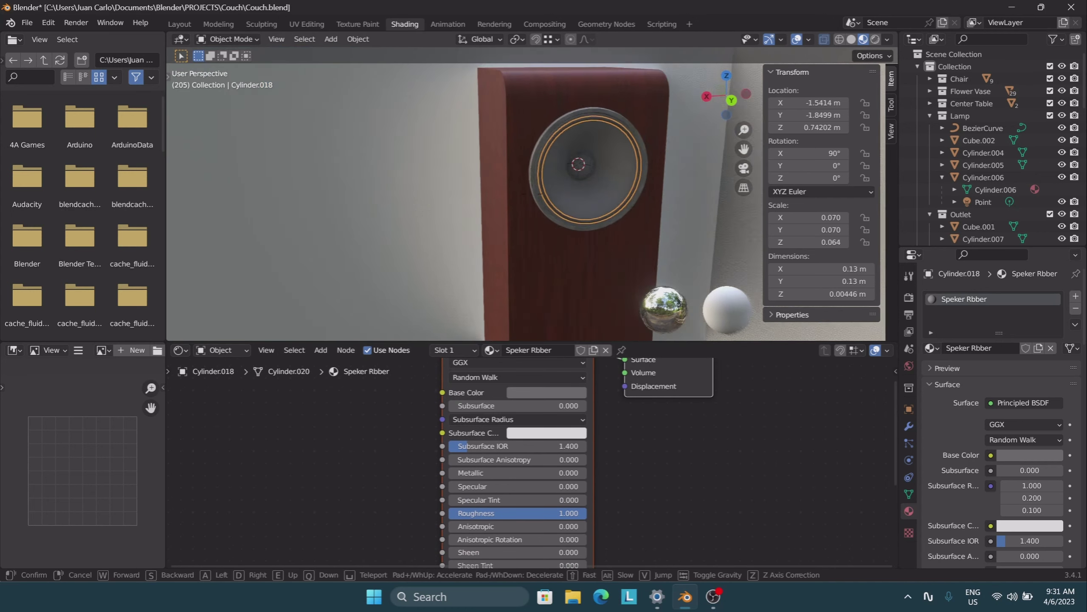
scroll(642, 224, up, 2)
- Lower the wooden speaker box material's roughness to 0.174
click(458, 307)
click(458, 307)
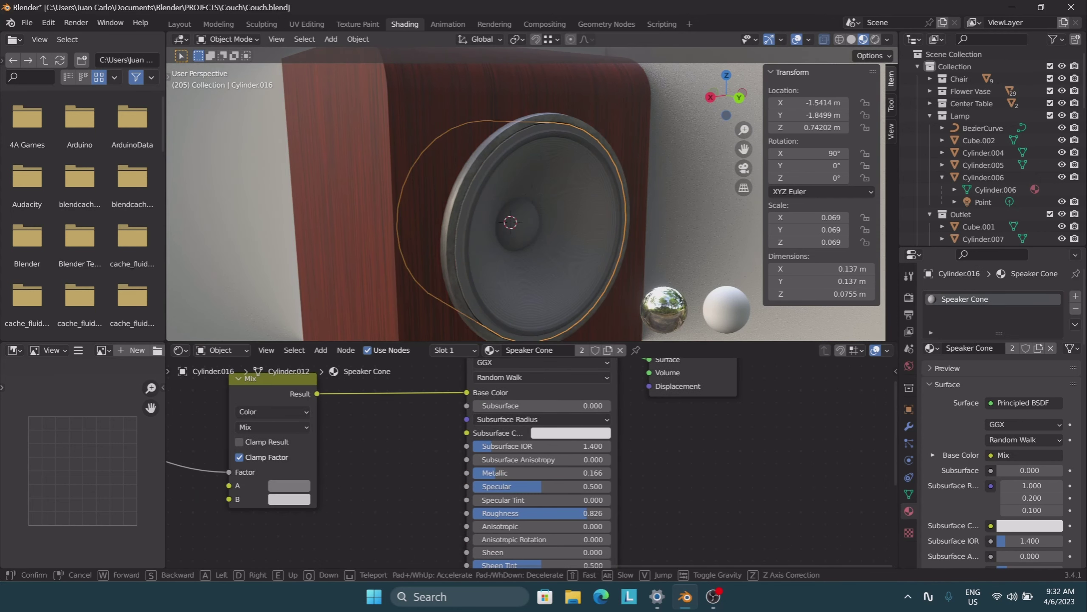
scroll(698, 177, up, 2)
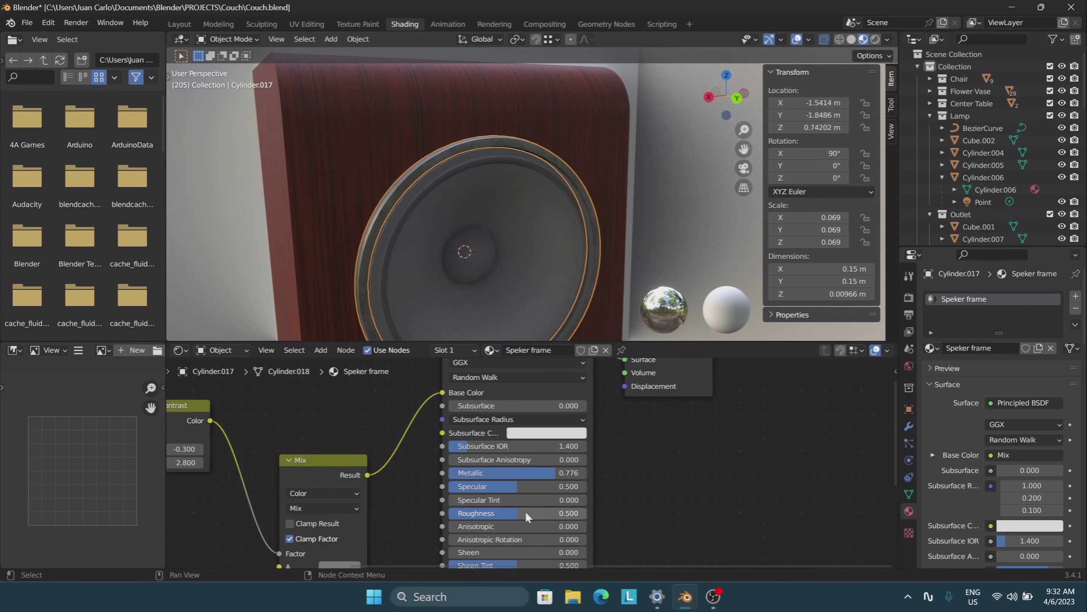
click(607, 240)
drag(641, 514, 608, 514)
scroll(531, 511, down, 1)
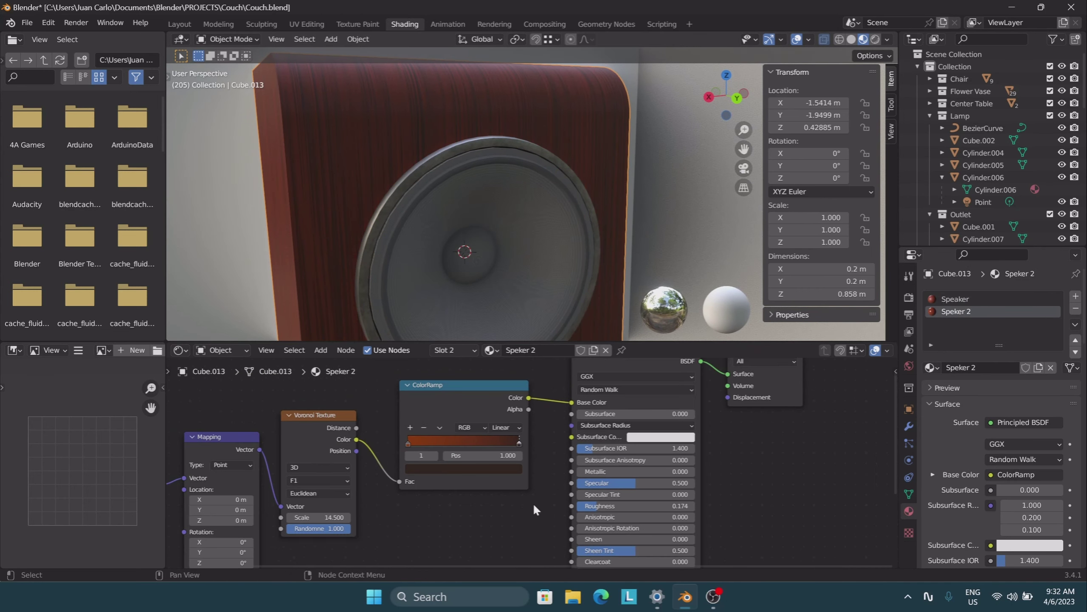
key(shift+grave)
- Make the Speaker collection the active collection in the Outliner
key(s)
key(w)
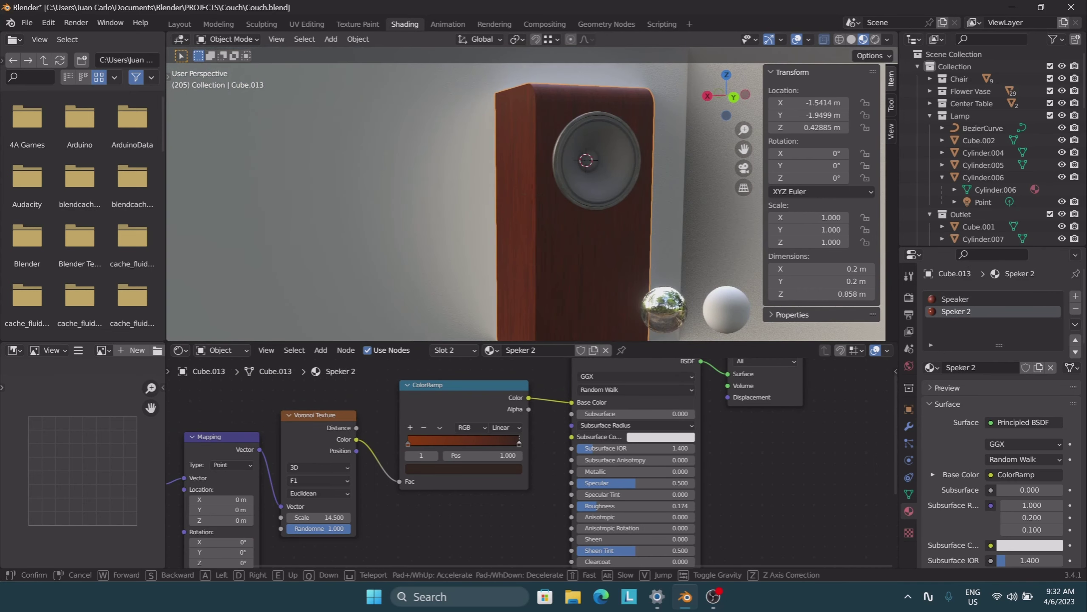
click(514, 115)
right_click(954, 66)
key(Escape)
click(929, 141)
scroll(963, 142, down, 1)
click(964, 140)
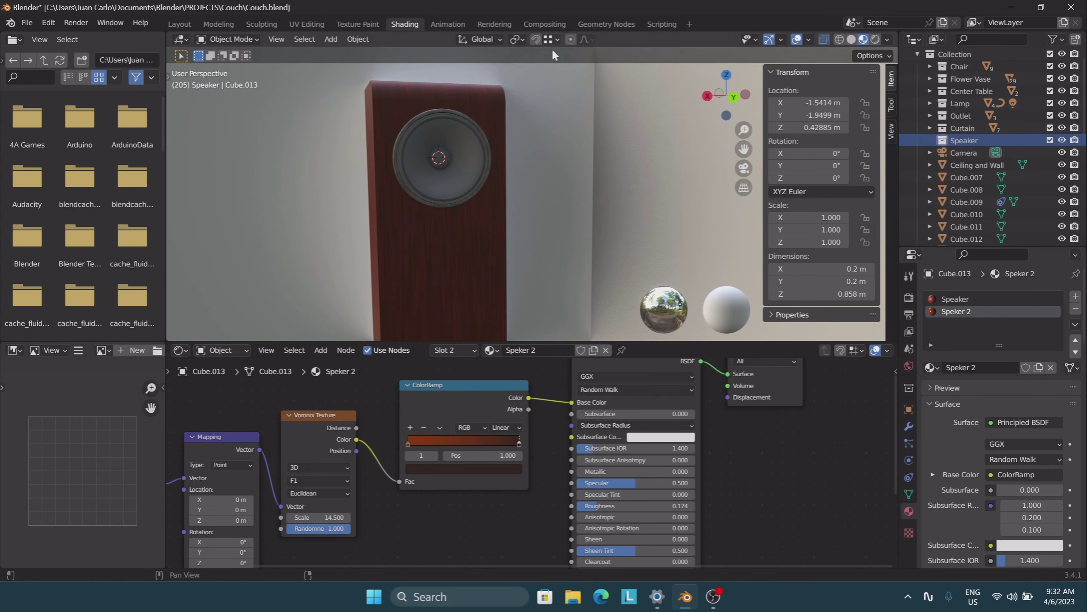
- Move the speaker parts and wooden box into the Speaker collection
click(484, 135)
right_click(476, 132)
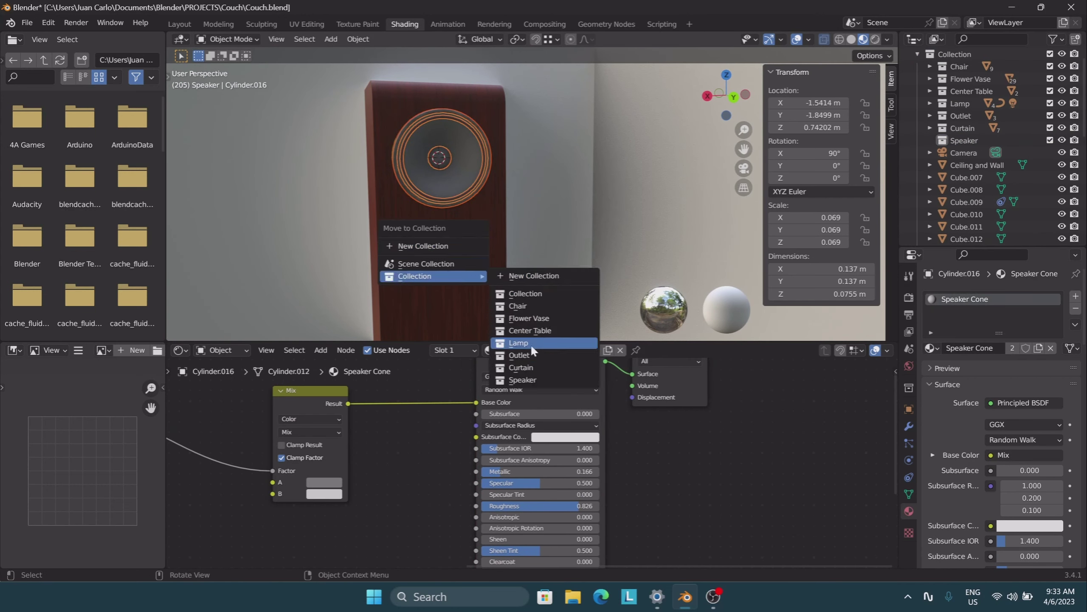
click(530, 379)
click(449, 214)
key(shift+grave)
click(533, 194)
key(m)
click(512, 311)
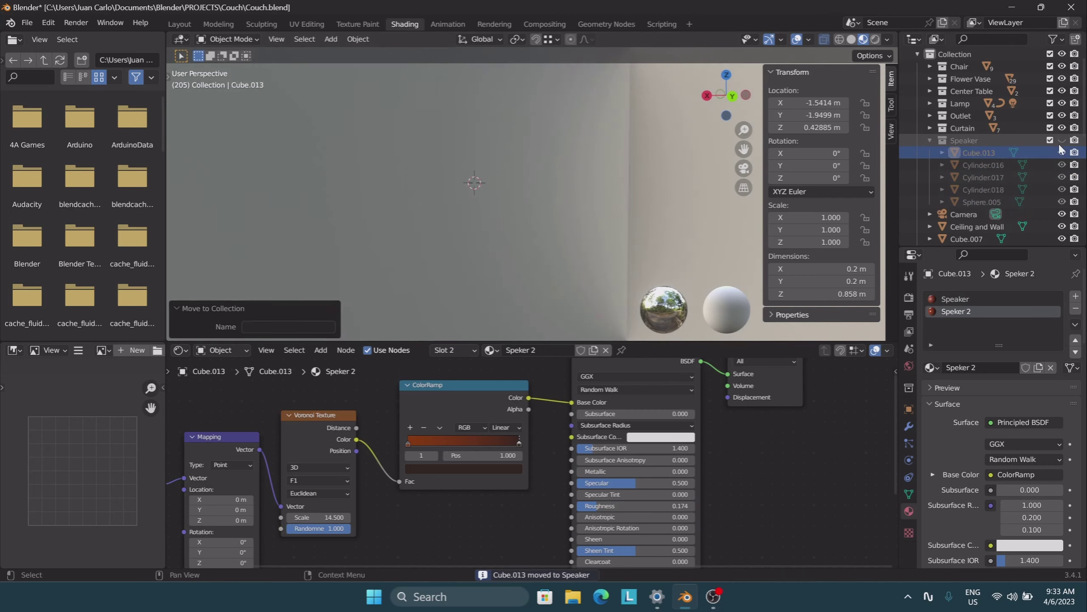
click(1062, 141)
- Duplicate the Speaker collection as Speaker.001 and place the copy left of the TV
key(shift+grave)
key(s)
key(Return)
right_click(964, 141)
click(963, 154)
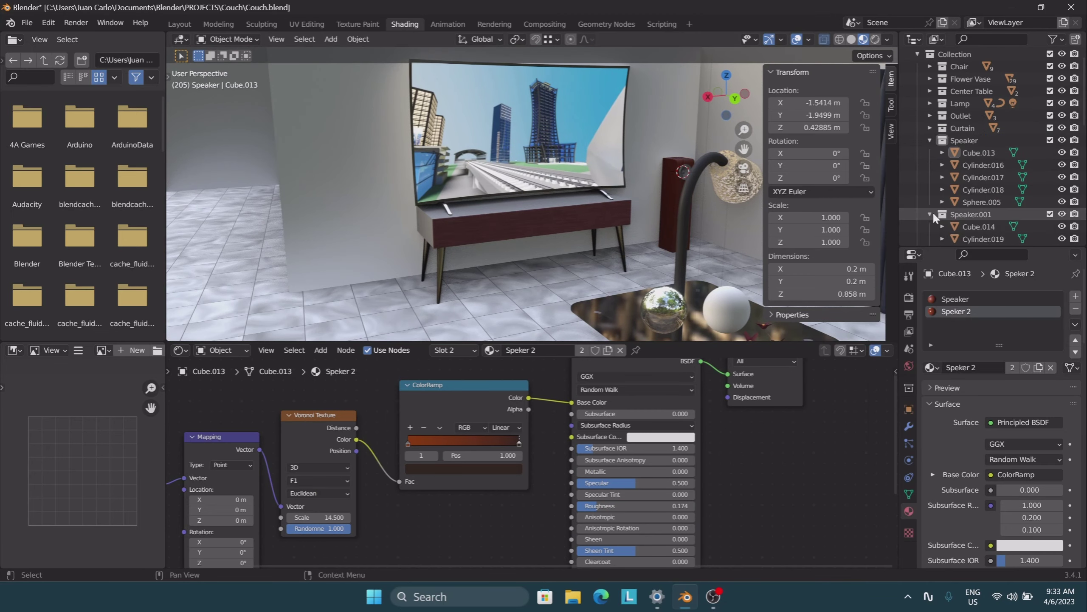
right_click(928, 135)
click(946, 244)
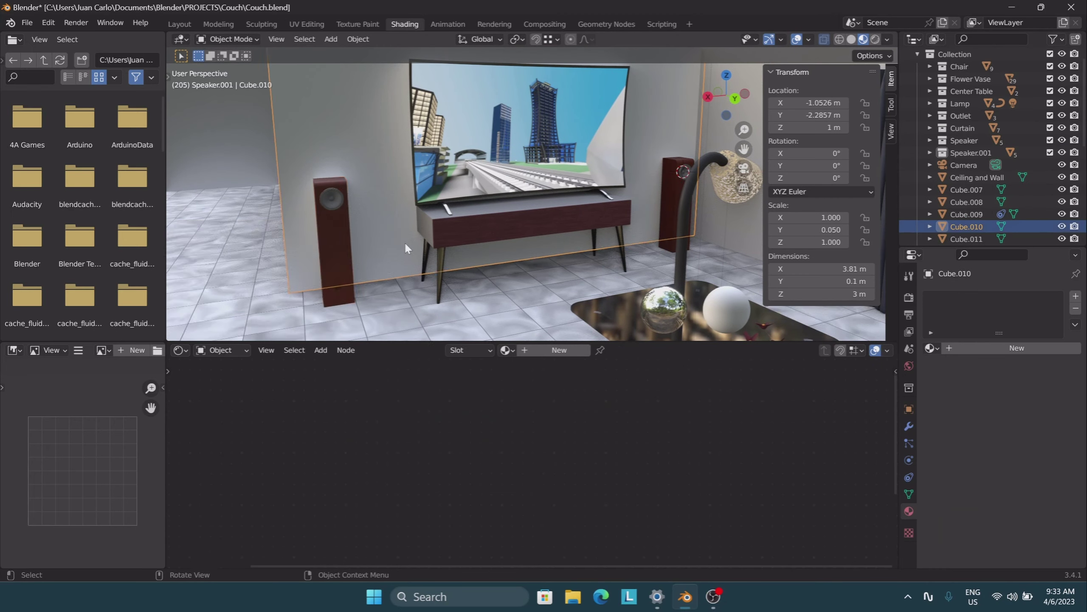
key(shift+grave)
key(Return)
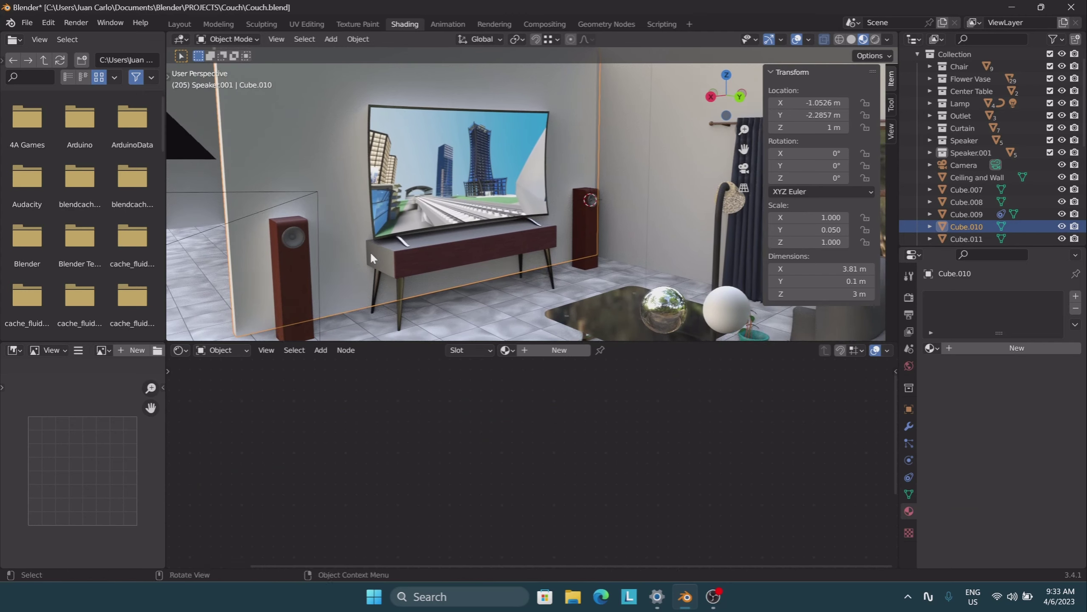